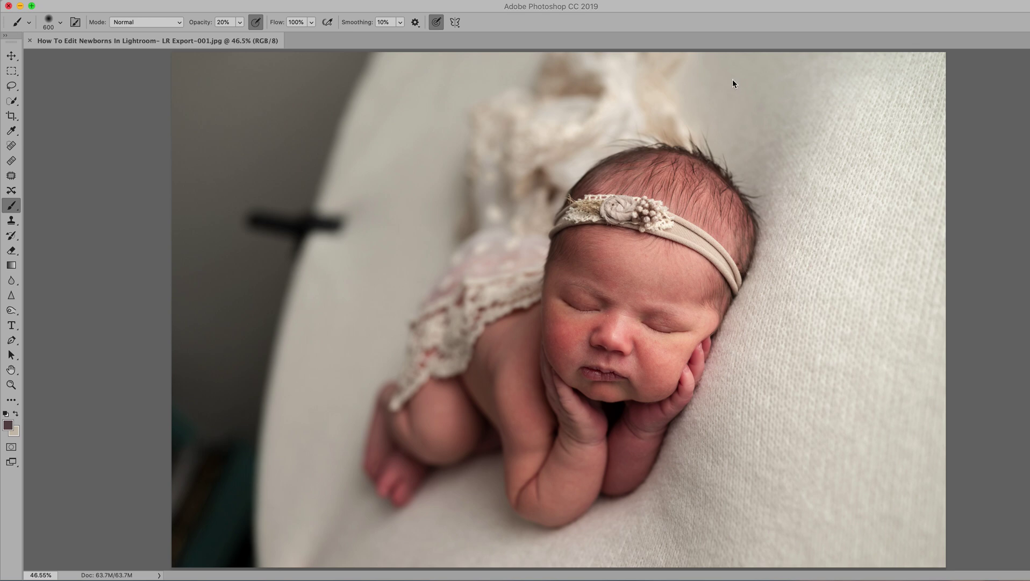
- Duplicate the background layer and sample the light blanket colour near its upper edge as the brush colour
{"action": "key", "text": "Tab"}
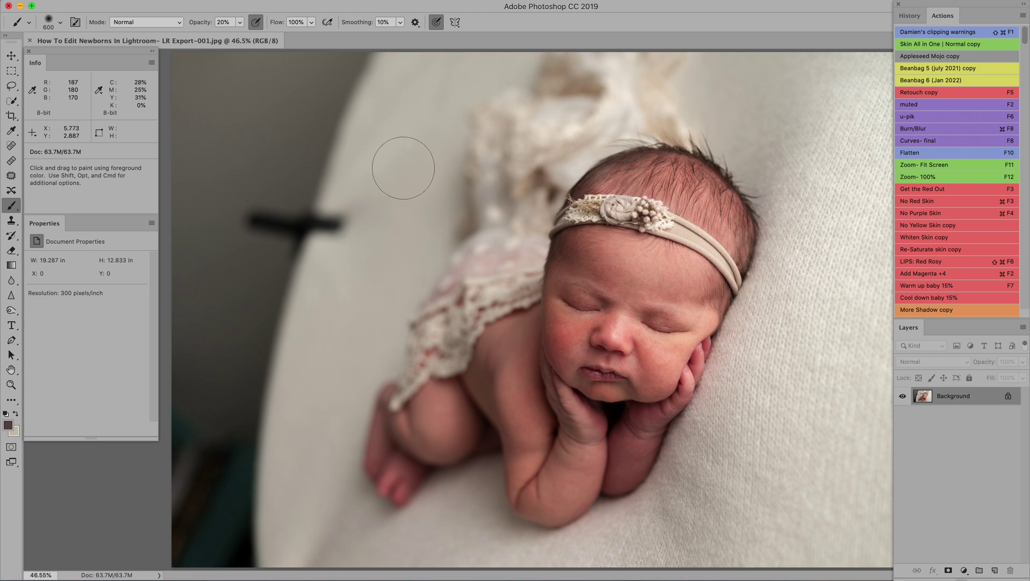
{"action": "key", "text": "super+j"}
{"action": "key", "text": "i"}
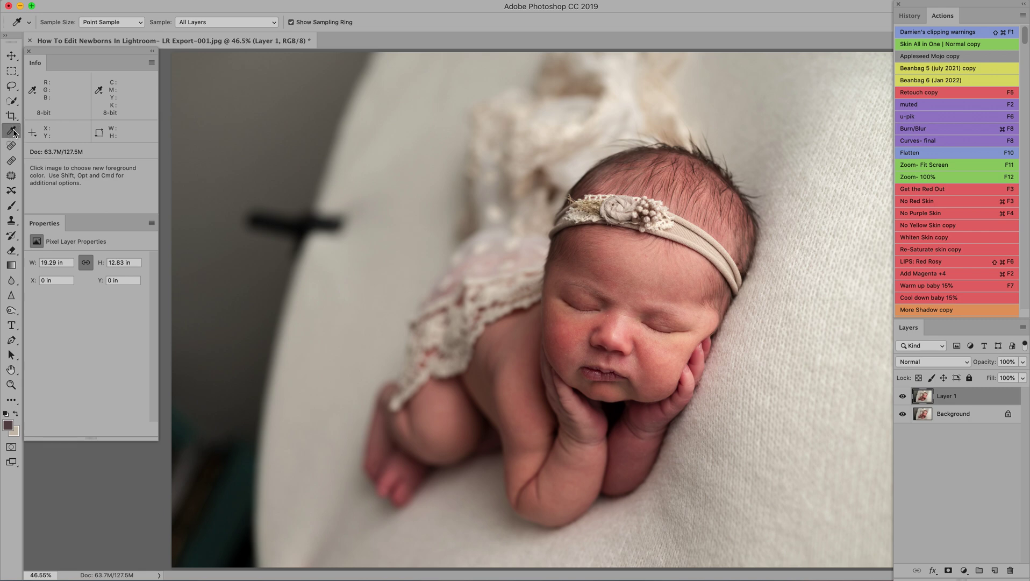
{"action": "left_click", "coordinate": [402, 131]}
{"action": "key", "text": "b"}
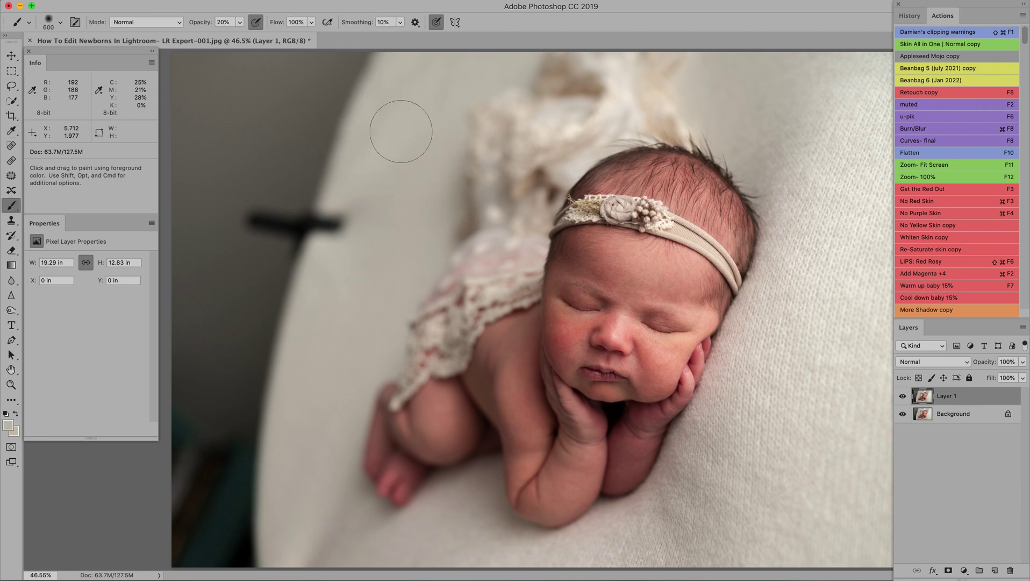
- Paint over the dark backdrop and black clamp beside the blanket with a 1000 px brush at 100% opacity
{"action": "key", "text": "0"}
{"action": "key", "text": "bracketright"}
{"action": "key", "text": "bracketright"}
{"action": "key", "text": "bracketright"}
{"action": "key", "text": "bracketright"}
{"action": "mouse_move", "coordinate": [367, 97]}
{"action": "left_mouse_down"}
{"action": "mouse_move", "coordinate": [320, 151]}
{"action": "mouse_move", "coordinate": [334, 109]}
{"action": "mouse_move", "coordinate": [307, 207]}
{"action": "mouse_move", "coordinate": [325, 193]}
{"action": "mouse_move", "coordinate": [306, 198]}
{"action": "mouse_move", "coordinate": [294, 131]}
{"action": "mouse_move", "coordinate": [250, 95]}
{"action": "mouse_move", "coordinate": [205, 115]}
{"action": "mouse_move", "coordinate": [266, 249]}
{"action": "mouse_move", "coordinate": [264, 306]}
{"action": "mouse_move", "coordinate": [238, 363]}
{"action": "mouse_move", "coordinate": [195, 309]}
{"action": "mouse_move", "coordinate": [188, 248]}
{"action": "mouse_move", "coordinate": [187, 480]}
{"action": "mouse_move", "coordinate": [242, 513]}
{"action": "mouse_move", "coordinate": [254, 561]}
{"action": "mouse_move", "coordinate": [303, 578]}
{"action": "mouse_move", "coordinate": [229, 568]}
{"action": "mouse_move", "coordinate": [178, 546]}
{"action": "mouse_move", "coordinate": [206, 549]}
{"action": "left_mouse_up"}
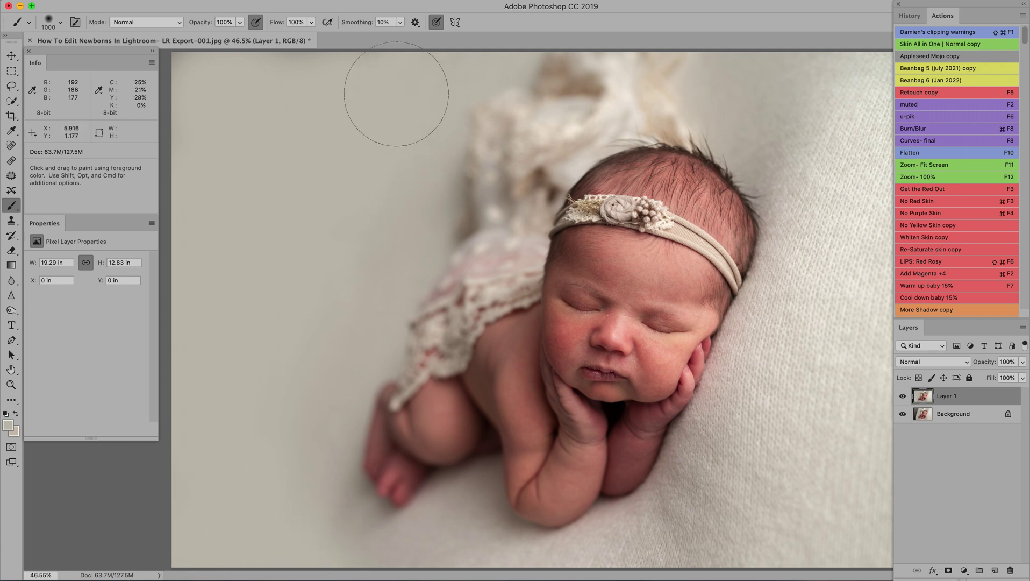
- Blend the painted backdrop softly into the blanket with the brush at 20% opacity, and flatten the image
{"action": "key", "text": "2"}
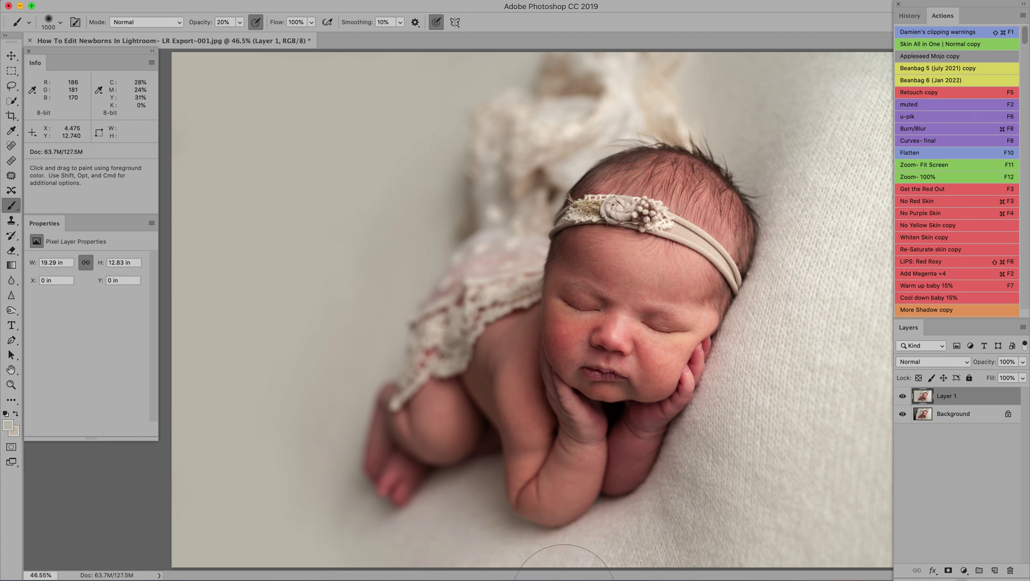
{"action": "key", "text": "Tab"}
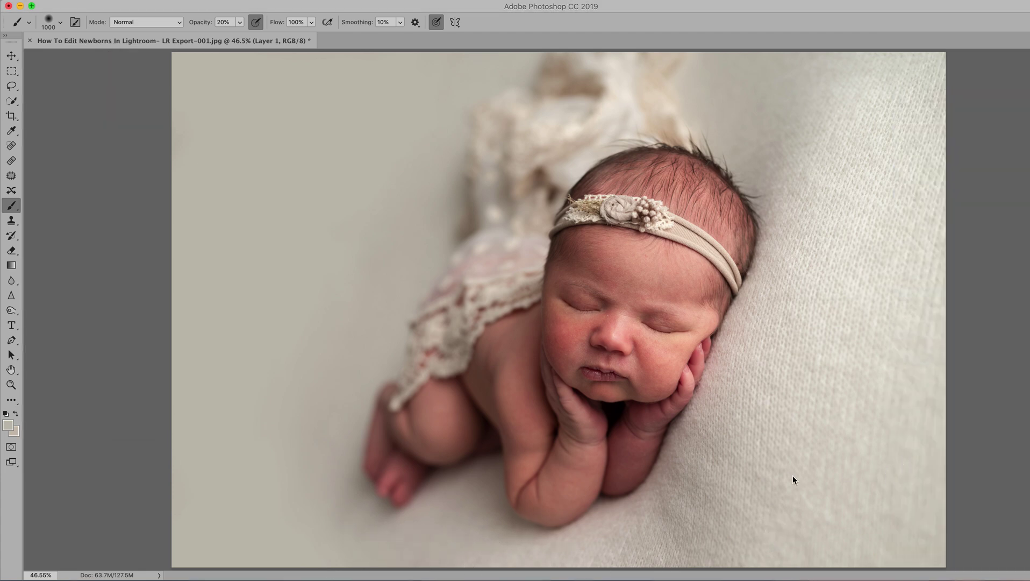
{"action": "key", "text": "Tab"}
{"action": "key", "text": "bracketright"}
{"action": "key", "text": "bracketright"}
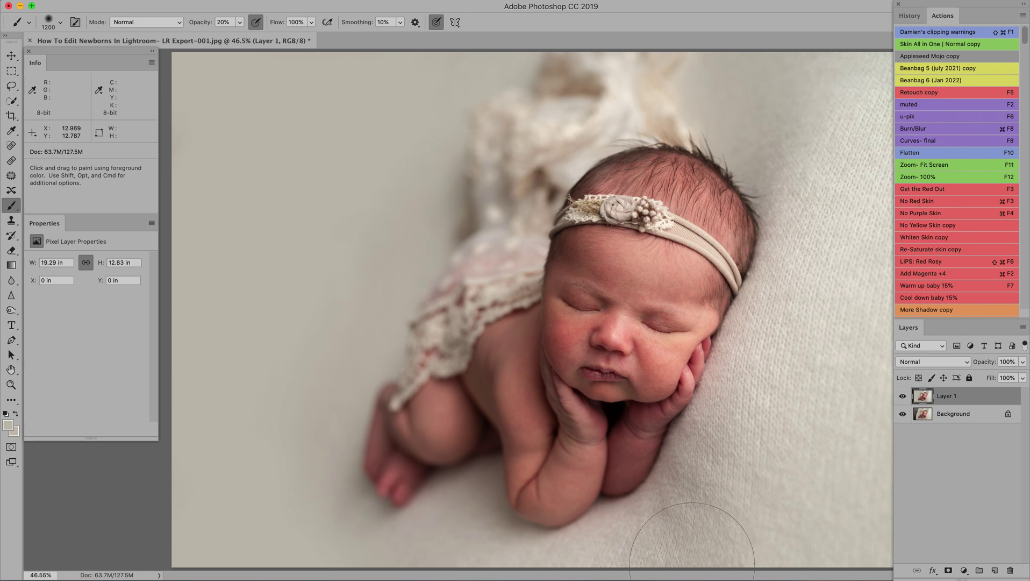
{"action": "key", "text": "bracketleft"}
{"action": "key", "text": "bracketleft"}
{"action": "key", "text": "bracketleft"}
{"action": "key", "text": "bracketleft"}
{"action": "key", "text": "bracketleft"}
{"action": "key", "text": "bracketleft"}
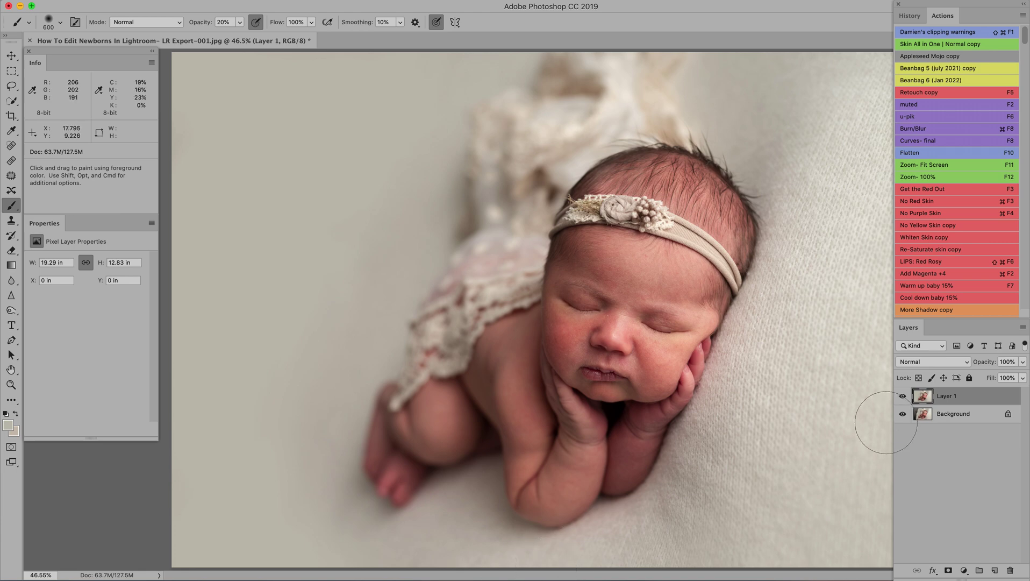
{"action": "key", "text": "F10"}
- Crop the photo slightly tighter around the baby at the original ratio, to about 17.8 × 11.8 in
{"action": "key", "text": "z"}
{"action": "left_click_drag", "start_coordinate": [763, 371], "coordinate": [740, 370]}
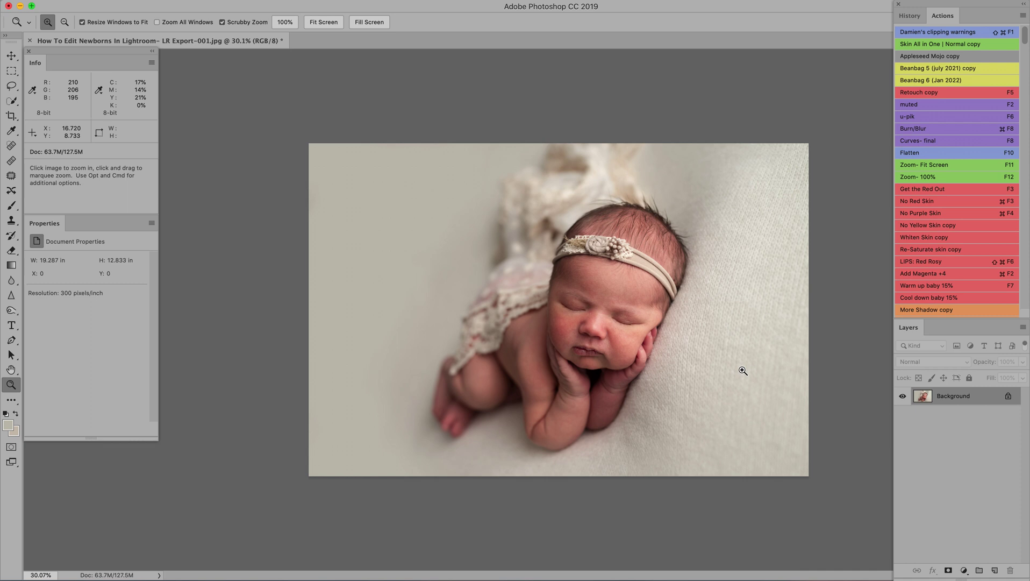
{"action": "key", "text": "c"}
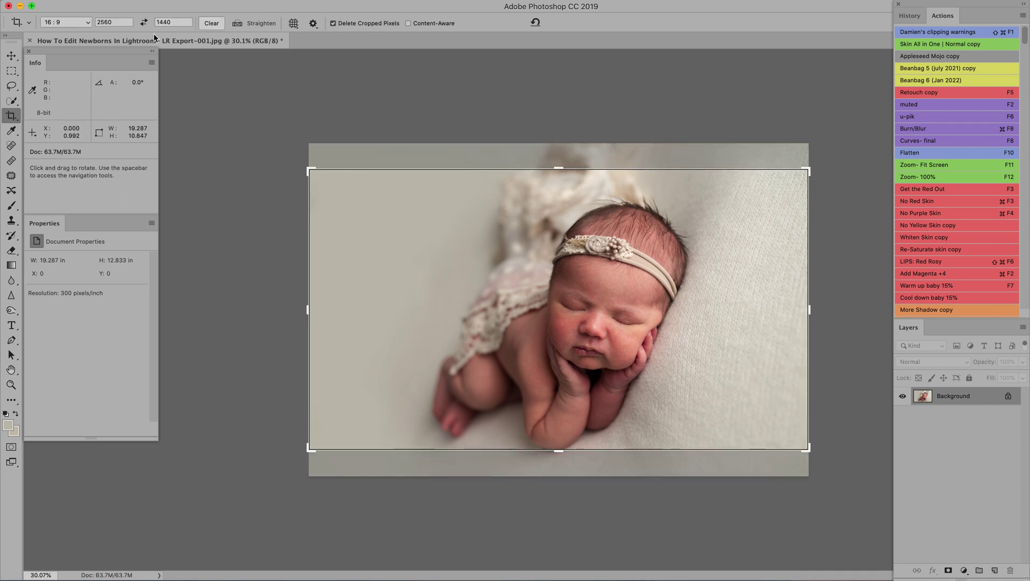
{"action": "left_click", "coordinate": [88, 24]}
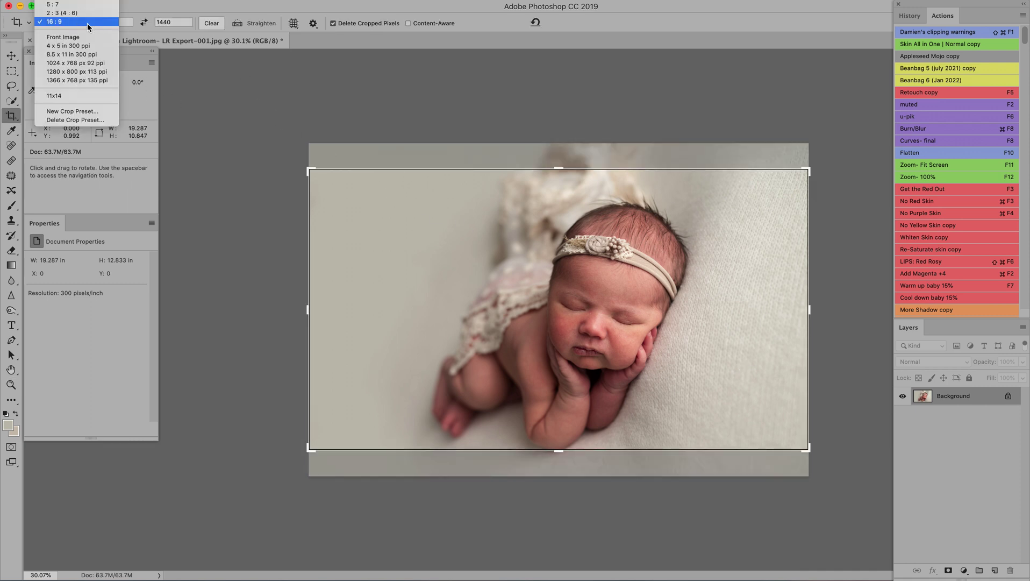
{"action": "scroll", "coordinate": [88, 26], "scroll_direction": "up", "scroll_amount": 5}
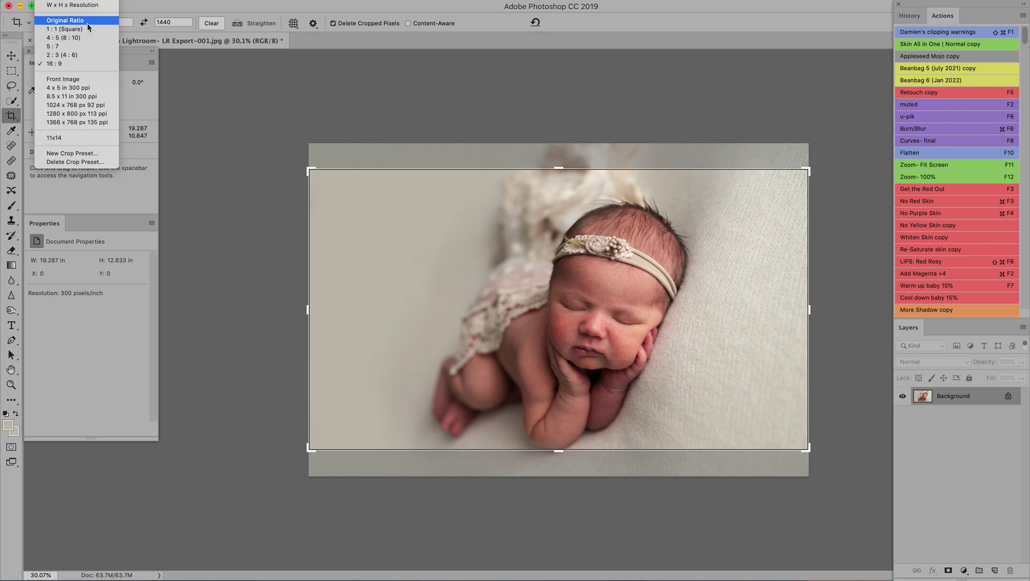
{"action": "left_click", "coordinate": [66, 21]}
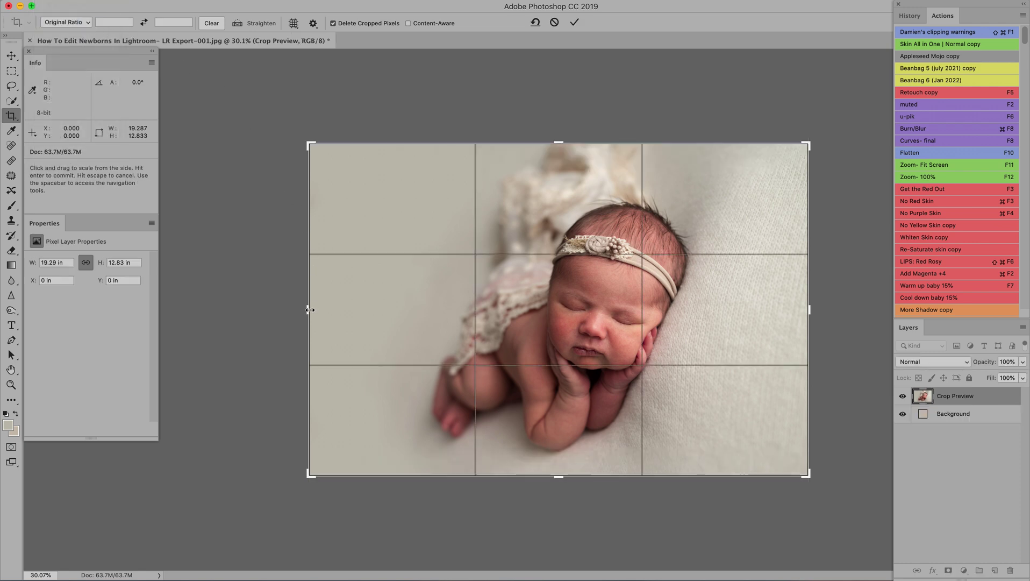
{"action": "left_click_drag", "start_coordinate": [310, 310], "coordinate": [322, 310]}
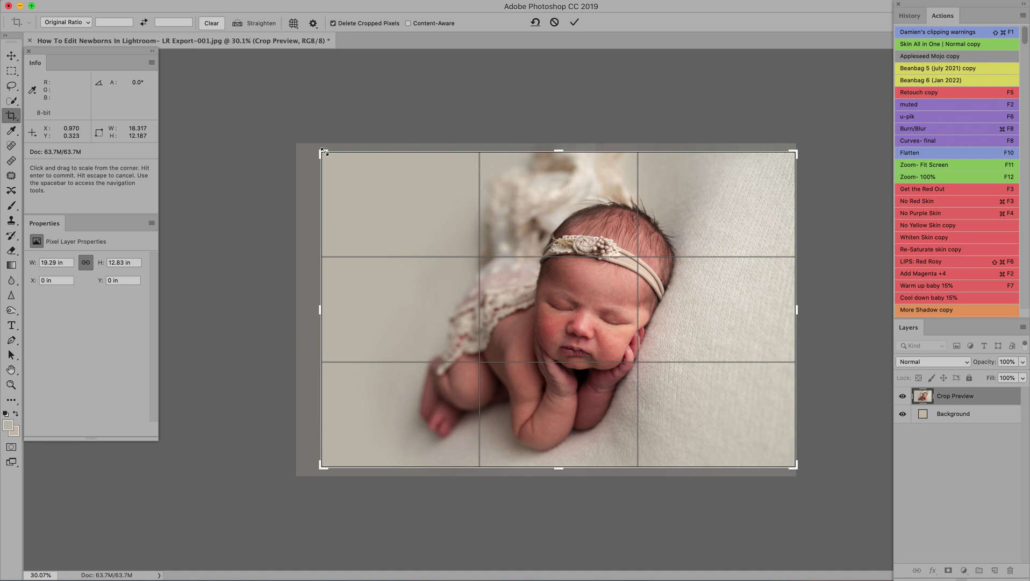
{"action": "left_click_drag", "start_coordinate": [324, 153], "coordinate": [327, 156]}
{"action": "key", "text": "Return"}
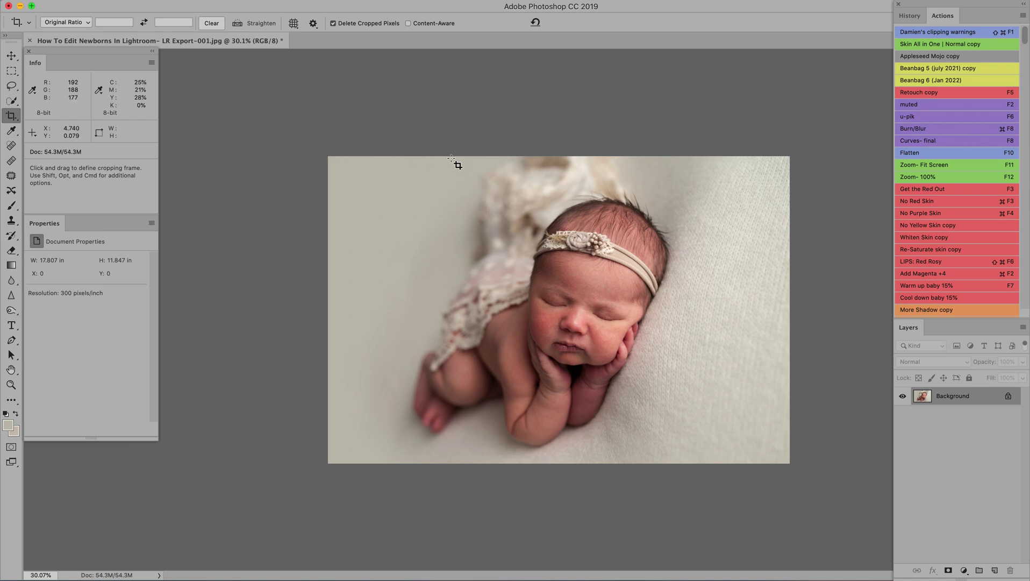
- Run the "Skin All in One | Normal copy" action on the cropped photo
{"action": "scroll", "coordinate": [452, 160], "scroll_direction": "up", "scroll_amount": 3}
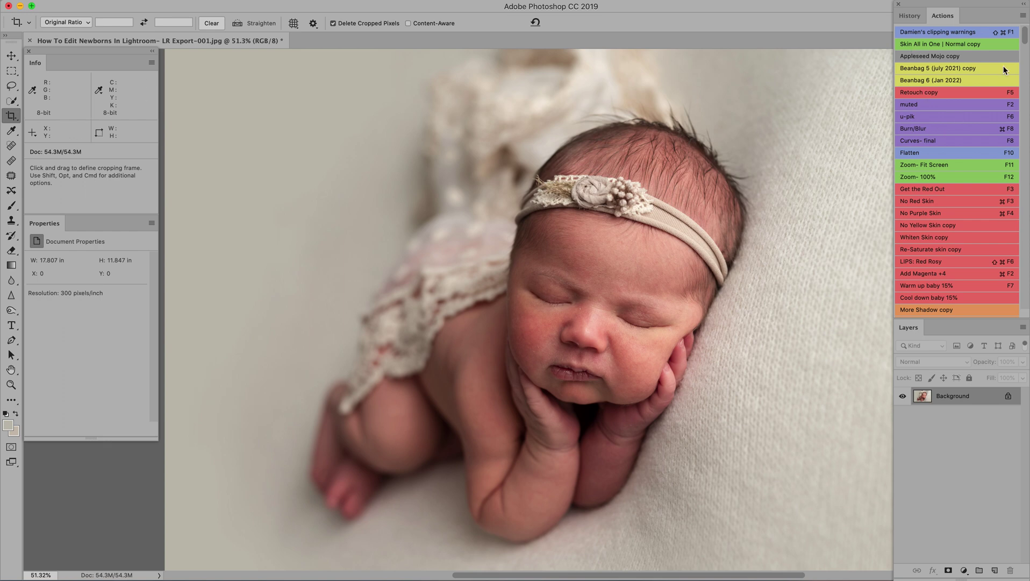
{"action": "mouse_move", "coordinate": [1025, 38]}
{"action": "left_mouse_down"}
{"action": "mouse_move", "coordinate": [1025, 86]}
{"action": "mouse_move", "coordinate": [1026, 34]}
{"action": "left_mouse_up"}
{"action": "left_click", "coordinate": [929, 45]}
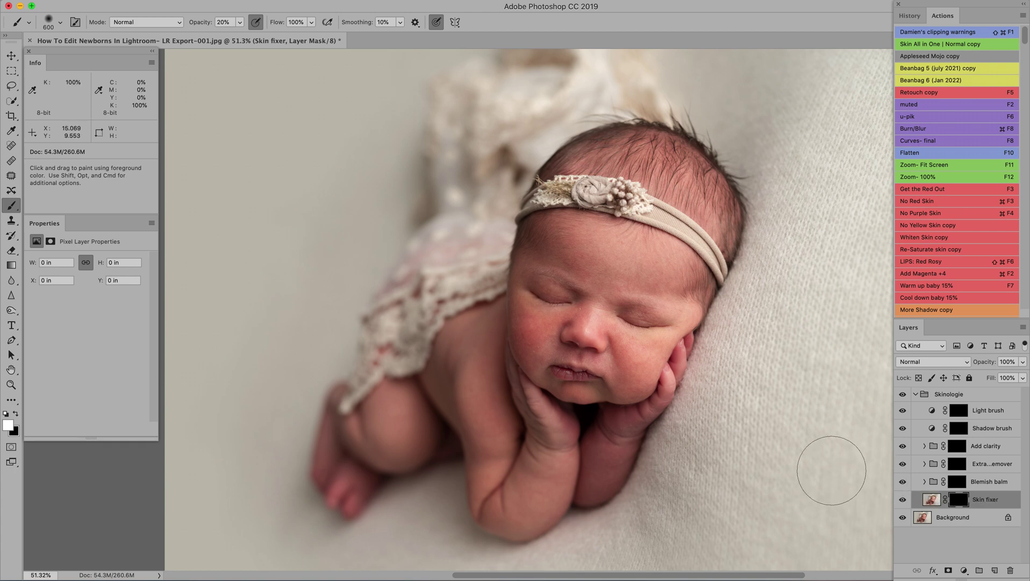
- Paint white on the Skin fixer mask over the forehead, nose and one cheek at 100% opacity, reducing the brush to 90 px
{"action": "key", "text": "0"}
{"action": "key", "text": "bracketleft"}
{"action": "key", "text": "bracketleft"}
{"action": "key", "text": "bracketleft"}
{"action": "key", "text": "bracketleft"}
{"action": "mouse_move", "coordinate": [652, 278]}
{"action": "left_mouse_down"}
{"action": "mouse_move", "coordinate": [567, 254]}
{"action": "mouse_move", "coordinate": [601, 276]}
{"action": "mouse_move", "coordinate": [657, 277]}
{"action": "mouse_move", "coordinate": [684, 306]}
{"action": "mouse_move", "coordinate": [628, 394]}
{"action": "mouse_move", "coordinate": [627, 353]}
{"action": "mouse_move", "coordinate": [609, 326]}
{"action": "mouse_move", "coordinate": [625, 337]}
{"action": "mouse_move", "coordinate": [585, 327]}
{"action": "mouse_move", "coordinate": [578, 297]}
{"action": "left_mouse_up"}
{"action": "key", "text": "bracketleft"}
{"action": "key", "text": "bracketleft"}
{"action": "key", "text": "bracketleft"}
{"action": "key", "text": "bracketleft"}
{"action": "key", "text": "bracketleft"}
{"action": "key", "text": "bracketleft"}
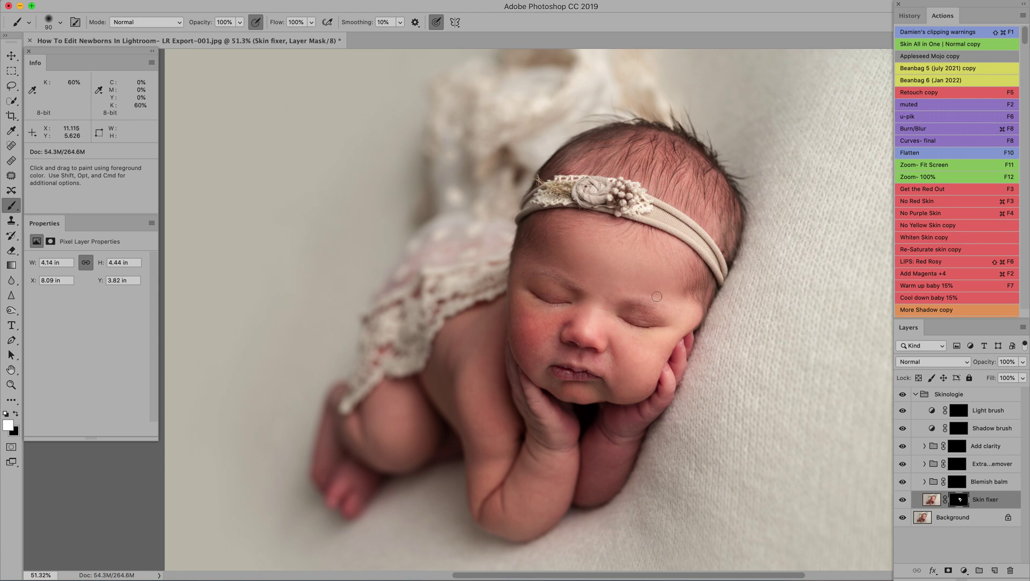
- Fill the missed cheek, nose and chin areas of the Skin fixer mask, using the red mask overlay as a guide
{"action": "key", "text": "backslash"}
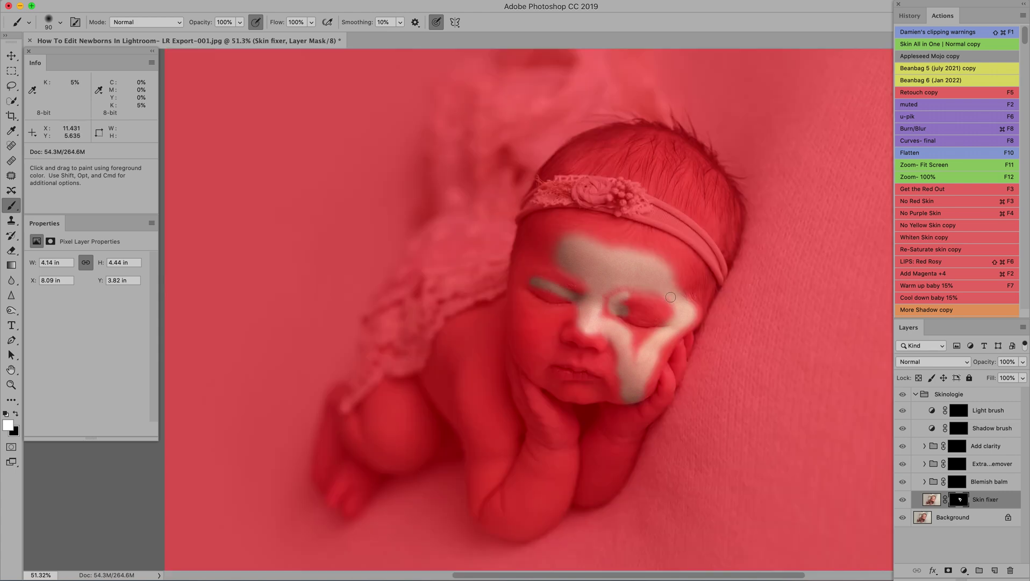
{"action": "left_click_drag", "start_coordinate": [605, 300], "coordinate": [637, 342]}
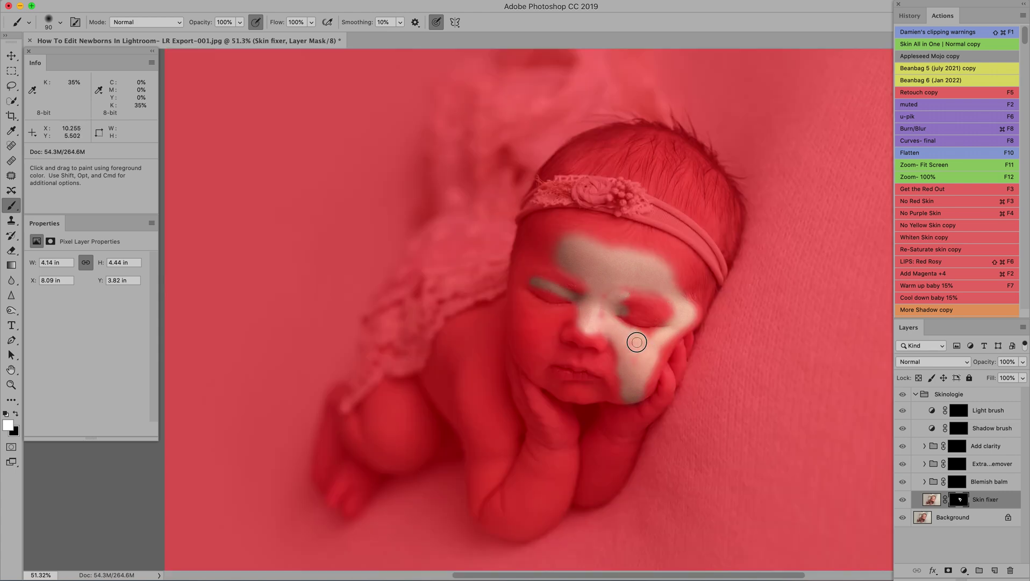
{"action": "key", "text": "bracketleft"}
{"action": "key", "text": "bracketleft"}
{"action": "key", "text": "bracketright"}
{"action": "key", "text": "bracketright"}
{"action": "key", "text": "bracketright"}
{"action": "mouse_move", "coordinate": [562, 316]}
{"action": "left_mouse_down"}
{"action": "mouse_move", "coordinate": [520, 311]}
{"action": "mouse_move", "coordinate": [542, 376]}
{"action": "mouse_move", "coordinate": [538, 329]}
{"action": "mouse_move", "coordinate": [559, 323]}
{"action": "mouse_move", "coordinate": [557, 362]}
{"action": "mouse_move", "coordinate": [612, 359]}
{"action": "mouse_move", "coordinate": [609, 376]}
{"action": "left_mouse_up"}
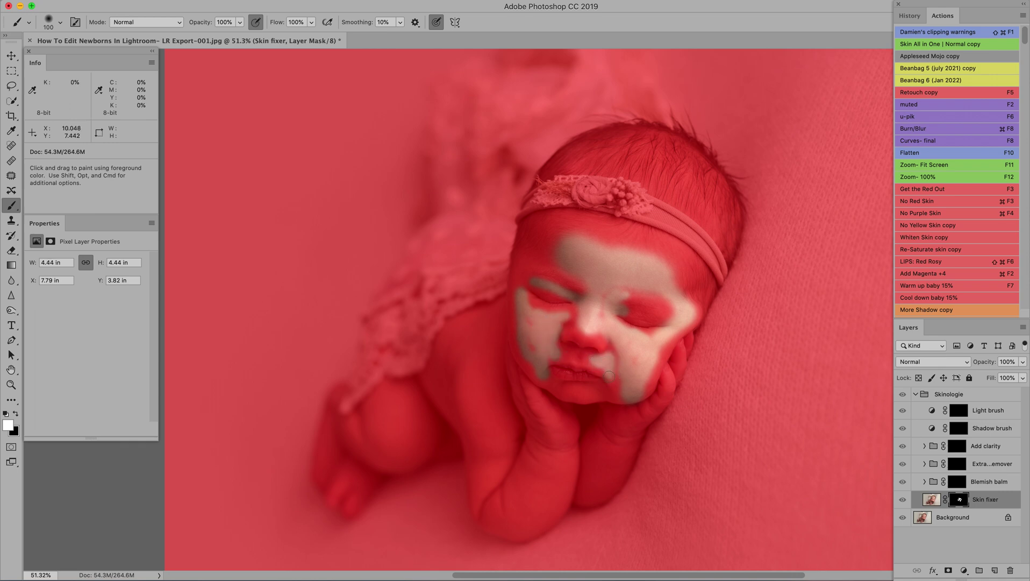
{"action": "mouse_move", "coordinate": [546, 383]}
{"action": "left_mouse_down"}
{"action": "mouse_move", "coordinate": [618, 390]}
{"action": "mouse_move", "coordinate": [620, 368]}
{"action": "mouse_move", "coordinate": [649, 363]}
{"action": "left_mouse_up"}
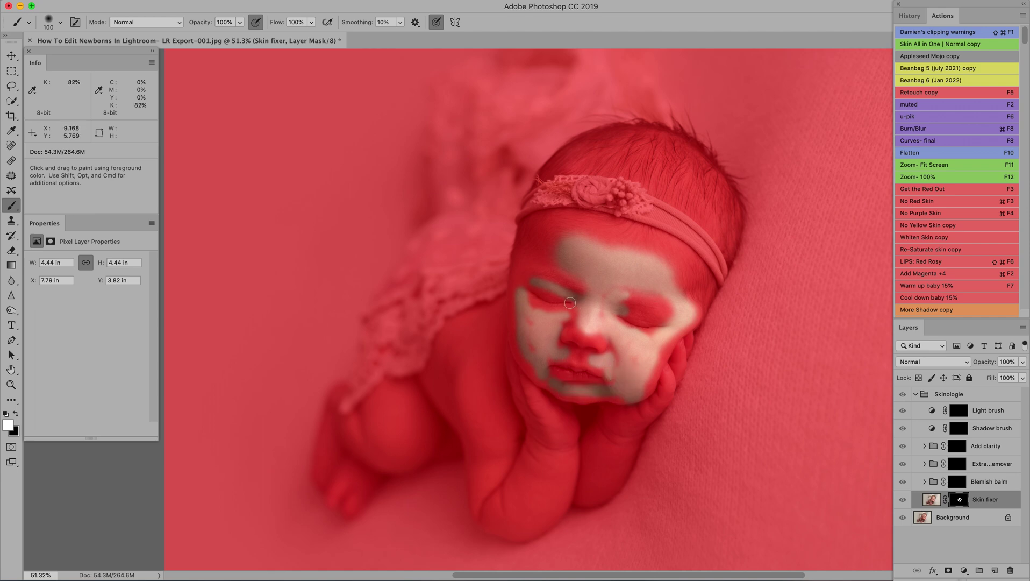
{"action": "mouse_move", "coordinate": [570, 303]}
{"action": "left_mouse_down"}
{"action": "mouse_move", "coordinate": [602, 320]}
{"action": "mouse_move", "coordinate": [566, 317]}
{"action": "mouse_move", "coordinate": [598, 345]}
{"action": "left_mouse_up"}
{"action": "key", "text": "bracketright"}
{"action": "key", "text": "backslash"}
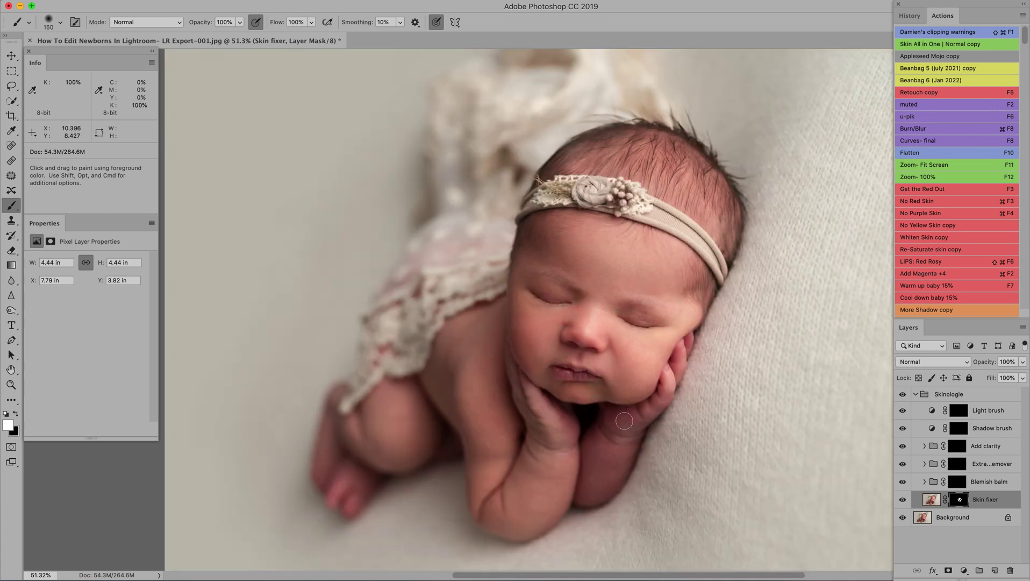
- Extend the Skin fixer mask over the baby's arms, back and legs with a larger brush at 100% opacity
{"action": "key", "text": "bracketright"}
{"action": "key", "text": "bracketright"}
{"action": "key", "text": "bracketright"}
{"action": "key", "text": "bracketright"}
{"action": "key", "text": "bracketright"}
{"action": "mouse_move", "coordinate": [602, 459]}
{"action": "left_mouse_down"}
{"action": "mouse_move", "coordinate": [562, 456]}
{"action": "mouse_move", "coordinate": [516, 506]}
{"action": "mouse_move", "coordinate": [483, 443]}
{"action": "mouse_move", "coordinate": [477, 366]}
{"action": "mouse_move", "coordinate": [466, 350]}
{"action": "mouse_move", "coordinate": [391, 414]}
{"action": "mouse_move", "coordinate": [400, 443]}
{"action": "mouse_move", "coordinate": [381, 455]}
{"action": "left_mouse_up"}
- Refine the Skin fixer mask around the eyes and hands at 100% zoom with a 60 to 90 px brush
{"action": "key", "text": "F12"}
{"action": "key", "text": "bracketleft"}
{"action": "key", "text": "bracketleft"}
{"action": "key", "text": "bracketleft"}
{"action": "key", "text": "bracketleft"}
{"action": "key", "text": "bracketleft"}
{"action": "key", "text": "bracketleft"}
{"action": "key", "text": "bracketleft"}
{"action": "key", "text": "bracketleft"}
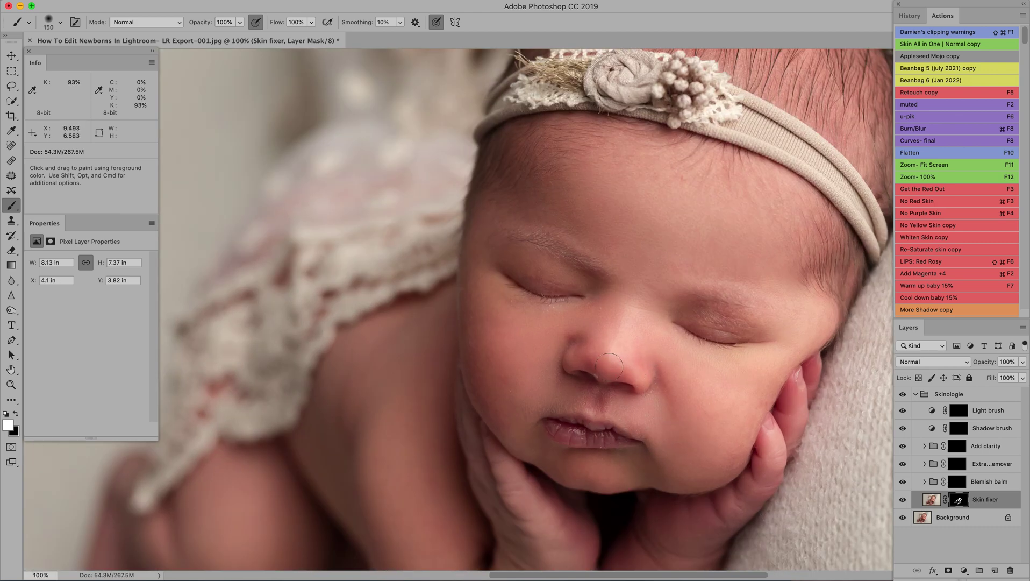
{"action": "mouse_move", "coordinate": [713, 317]}
{"action": "left_mouse_down"}
{"action": "mouse_move", "coordinate": [748, 323]}
{"action": "mouse_move", "coordinate": [708, 324]}
{"action": "left_mouse_up"}
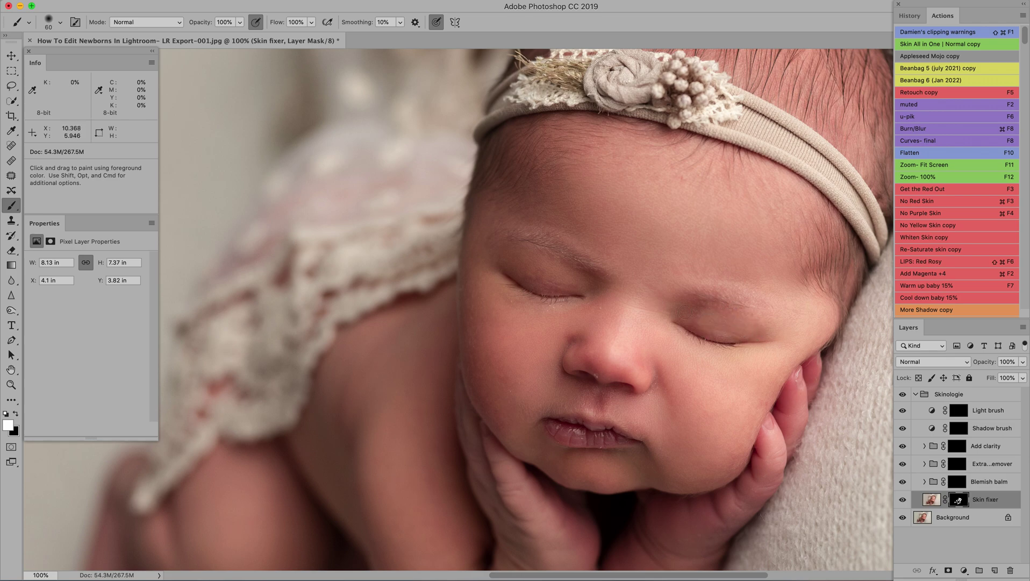
{"action": "scroll", "coordinate": [686, 312], "scroll_direction": "down", "scroll_amount": 5}
{"action": "key", "text": "bracketright"}
{"action": "key", "text": "bracketright"}
{"action": "key", "text": "bracketright"}
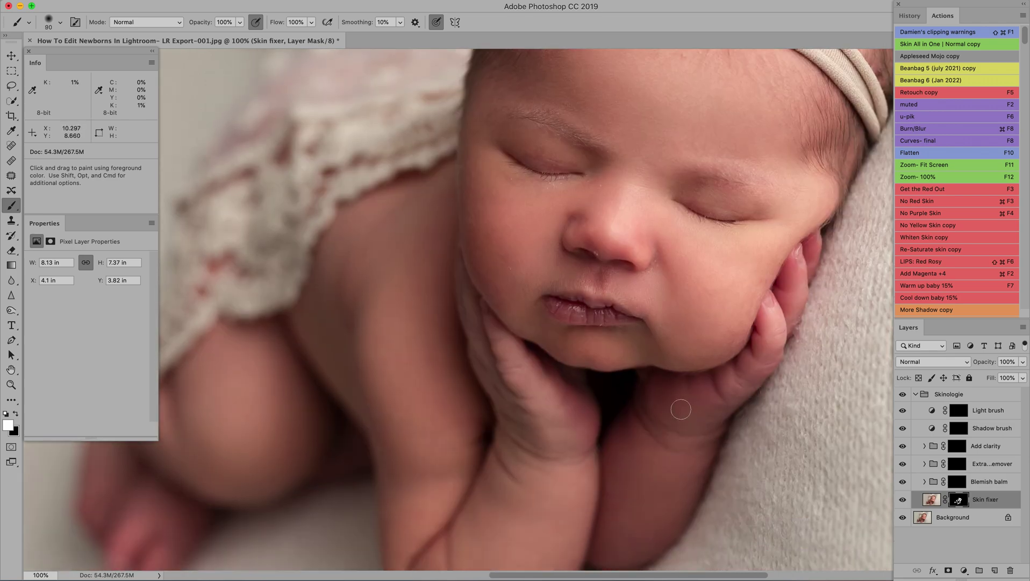
- Set the Skin fixer layer's opacity to 68%
{"action": "left_click", "coordinate": [1025, 362]}
{"action": "left_click_drag", "start_coordinate": [1024, 376], "coordinate": [1007, 378]}
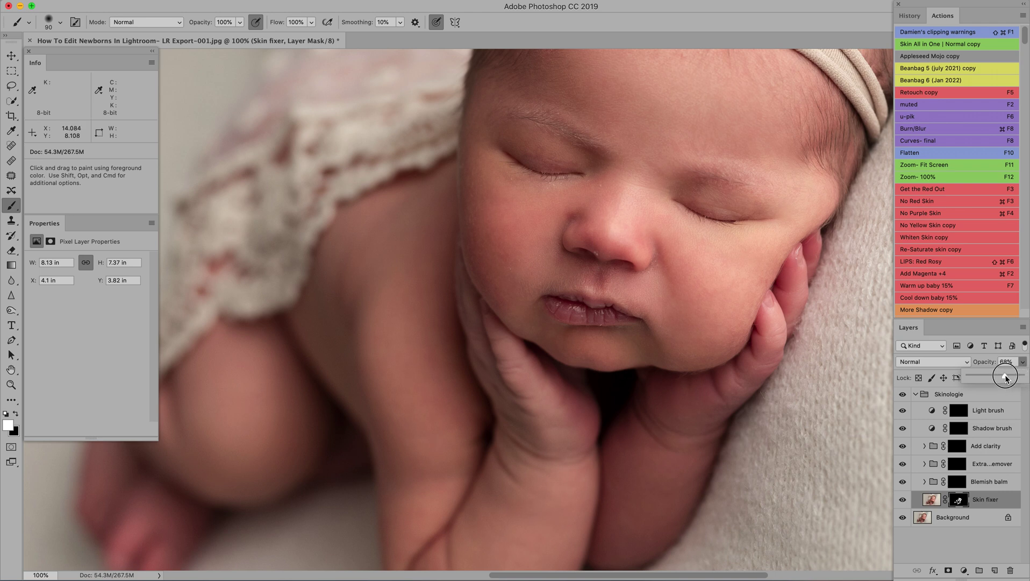
- Compare the baby's skin before and after by toggling the Skin fixer layer's visibility repeatedly
{"action": "left_click", "coordinate": [903, 500]}
{"action": "left_click", "coordinate": [903, 500]}
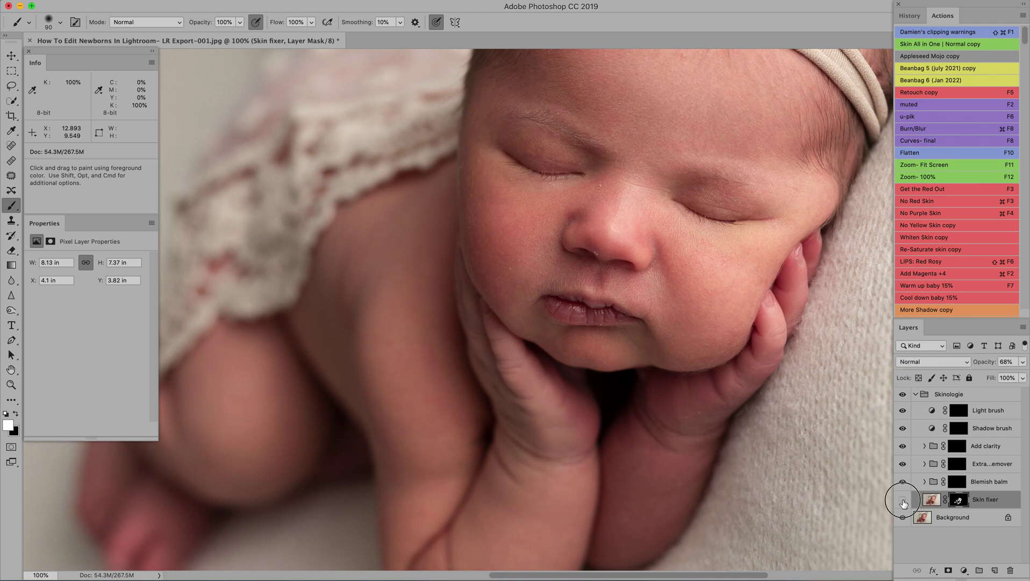
{"action": "left_click", "coordinate": [903, 499]}
{"action": "left_click", "coordinate": [903, 500]}
{"action": "left_click", "coordinate": [903, 499]}
{"action": "left_click", "coordinate": [903, 499]}
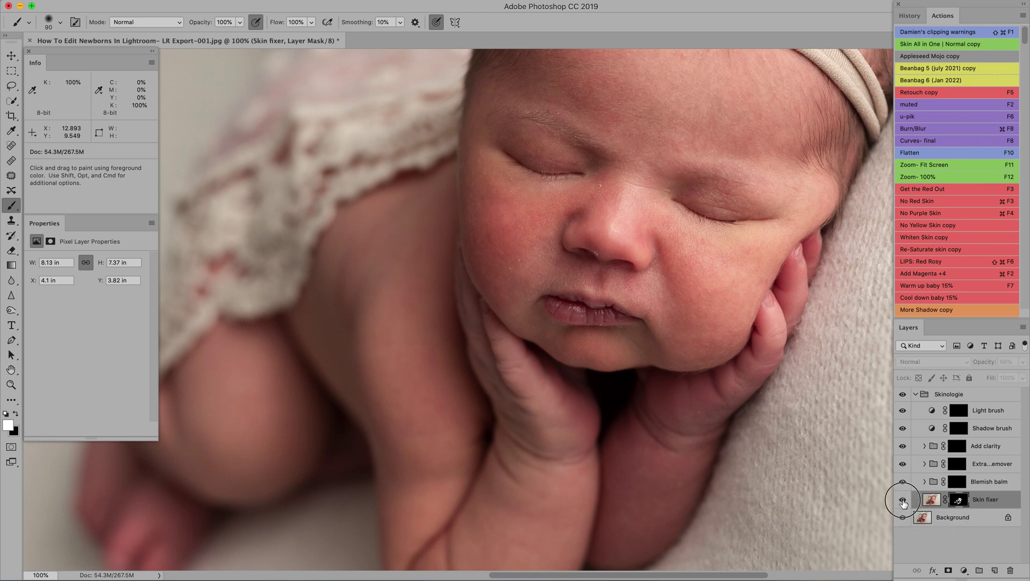
{"action": "left_click", "coordinate": [903, 499]}
{"action": "left_click", "coordinate": [903, 500]}
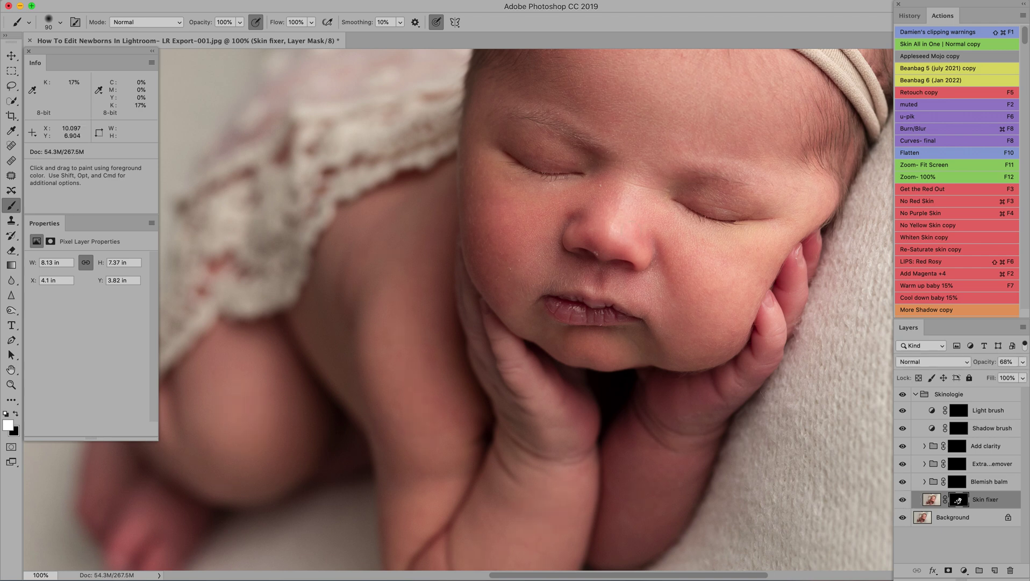
{"action": "left_click", "coordinate": [903, 500]}
{"action": "left_click", "coordinate": [903, 499]}
{"action": "left_click", "coordinate": [903, 500]}
{"action": "left_click", "coordinate": [903, 500]}
{"action": "left_click", "coordinate": [903, 500]}
{"action": "left_click", "coordinate": [903, 500]}
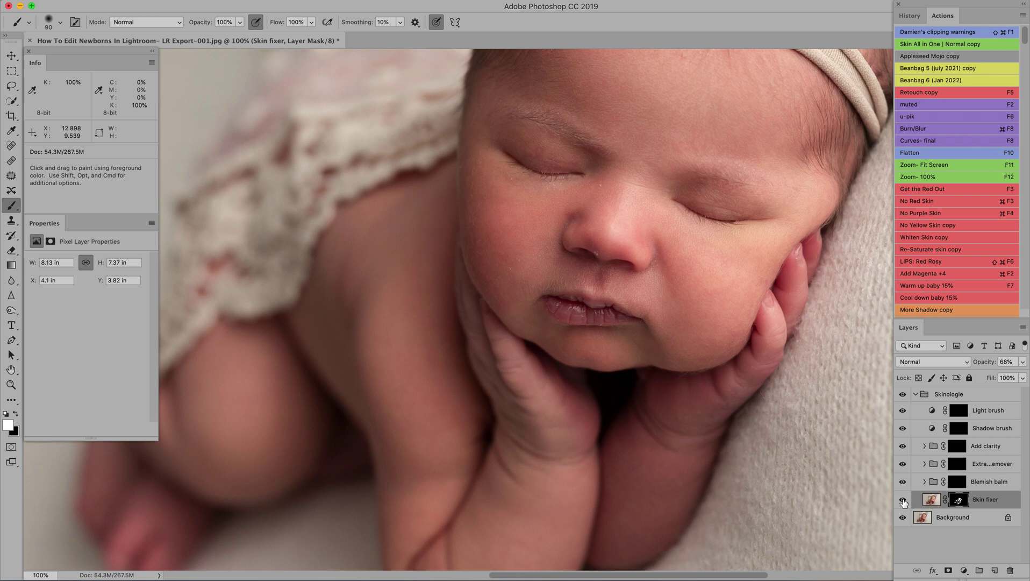
- Paint white on the Blemish balm group's mask over small spots on the baby's face
{"action": "left_click", "coordinate": [958, 483]}
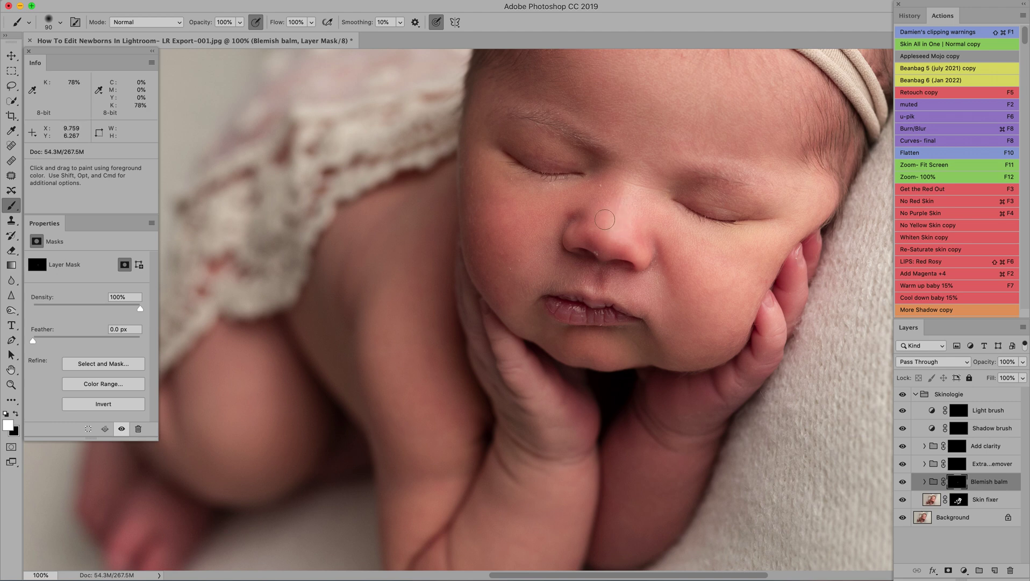
{"action": "scroll", "coordinate": [605, 219], "scroll_direction": "up", "scroll_amount": 2}
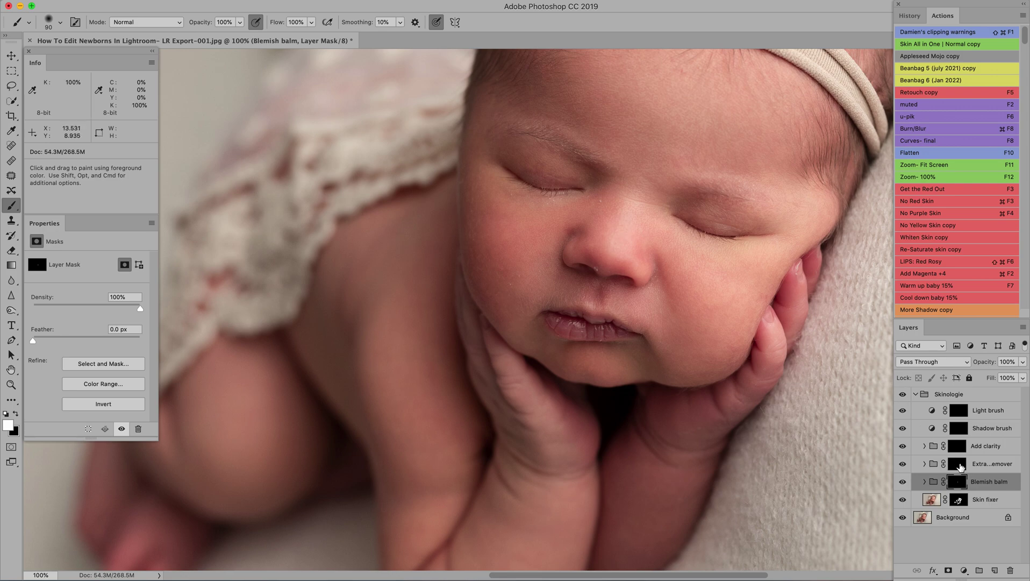
- Paint white on the Extra red remover mask over the baby's arm and hand beneath the cheek, using a 400 px brush at 20% opacity
{"action": "left_click", "coordinate": [960, 465]}
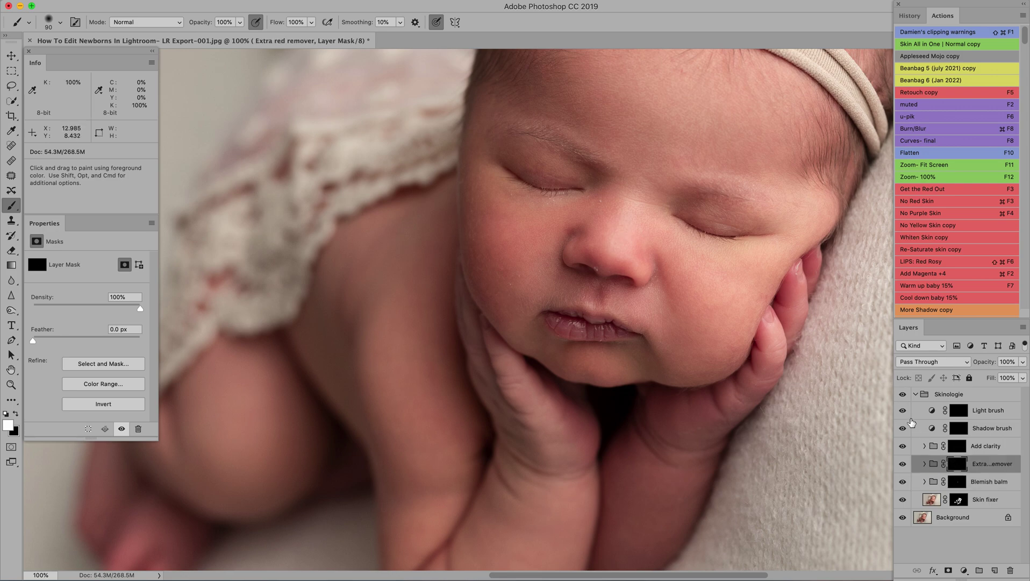
{"action": "key", "text": "F11"}
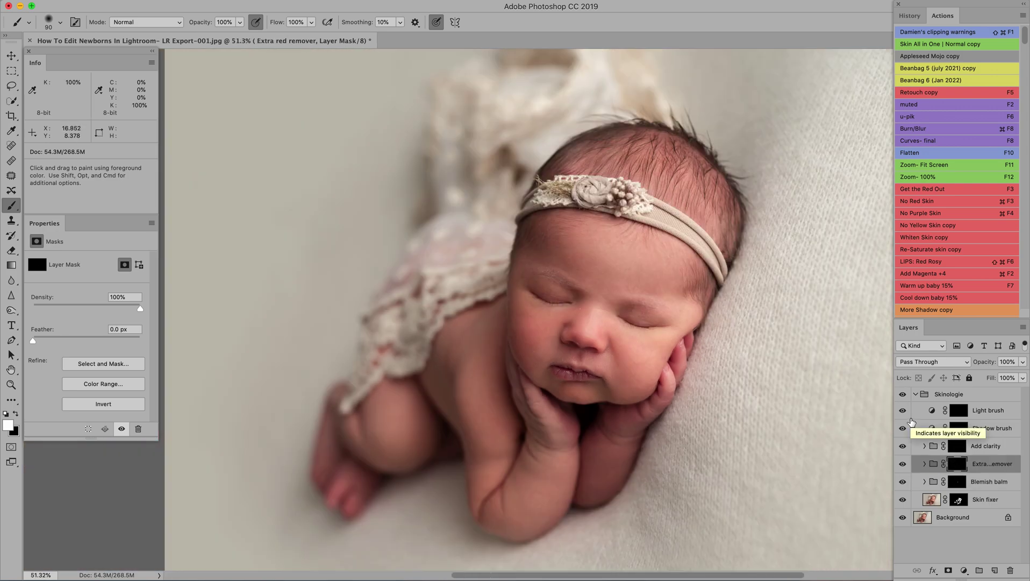
{"action": "key", "text": "bracketright"}
{"action": "key", "text": "bracketright"}
{"action": "key", "text": "bracketright"}
{"action": "key", "text": "bracketright"}
{"action": "key", "text": "bracketright"}
{"action": "key", "text": "bracketright"}
{"action": "key", "text": "bracketright"}
{"action": "key", "text": "bracketright"}
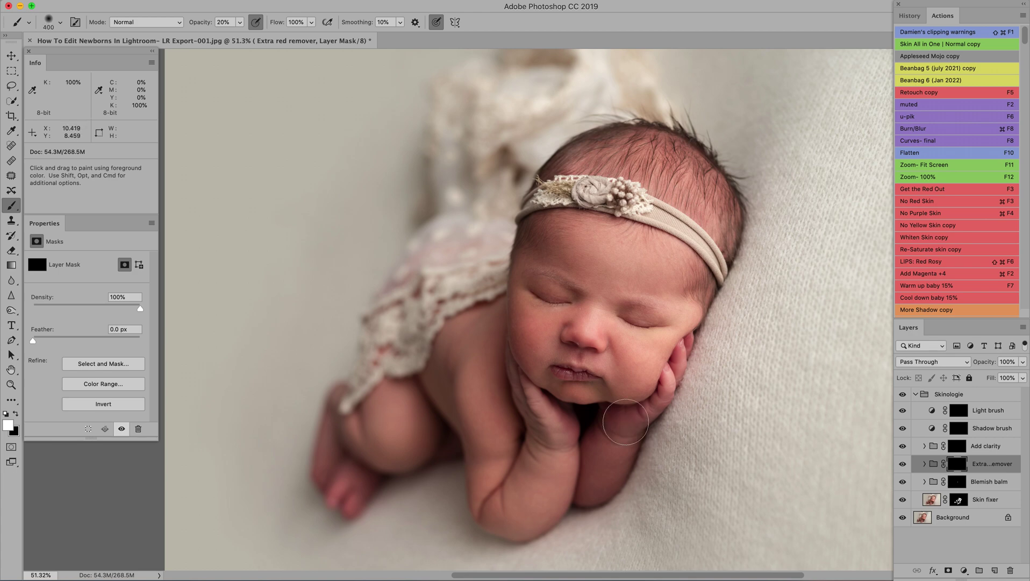
{"action": "mouse_move", "coordinate": [625, 421]}
{"action": "left_mouse_down"}
{"action": "mouse_move", "coordinate": [596, 479]}
{"action": "mouse_move", "coordinate": [671, 370]}
{"action": "left_mouse_up"}
- Paint the Extra red remover mask over the baby's feet and arms with smaller brushes, and flatten the image
{"action": "key", "text": "bracketleft"}
{"action": "key", "text": "bracketleft"}
{"action": "key", "text": "bracketleft"}
{"action": "left_click_drag", "start_coordinate": [378, 453], "coordinate": [347, 488]}
{"action": "key", "text": "bracketright"}
{"action": "key", "text": "bracketright"}
{"action": "key", "text": "bracketleft"}
{"action": "mouse_move", "coordinate": [620, 437]}
{"action": "left_mouse_down"}
{"action": "mouse_move", "coordinate": [591, 457]}
{"action": "mouse_move", "coordinate": [579, 486]}
{"action": "mouse_move", "coordinate": [602, 428]}
{"action": "mouse_move", "coordinate": [622, 422]}
{"action": "mouse_move", "coordinate": [569, 422]}
{"action": "left_mouse_up"}
{"action": "key", "text": "F10"}
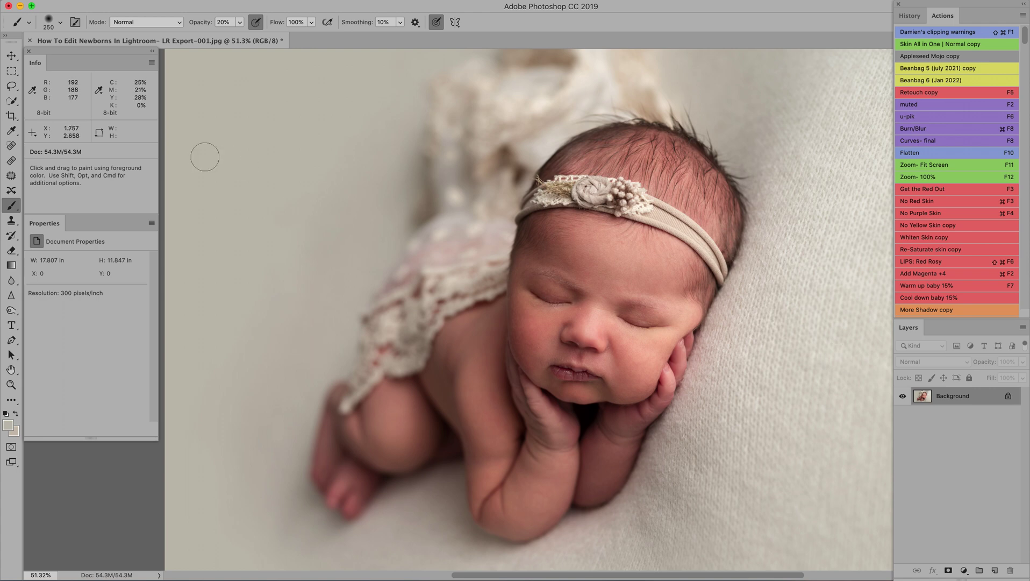
- Remove small spots from the baby's face at 100% zoom with the Content-Aware Spot Healing Brush, and check the head, arms and legs
{"action": "left_click", "coordinate": [12, 150]}
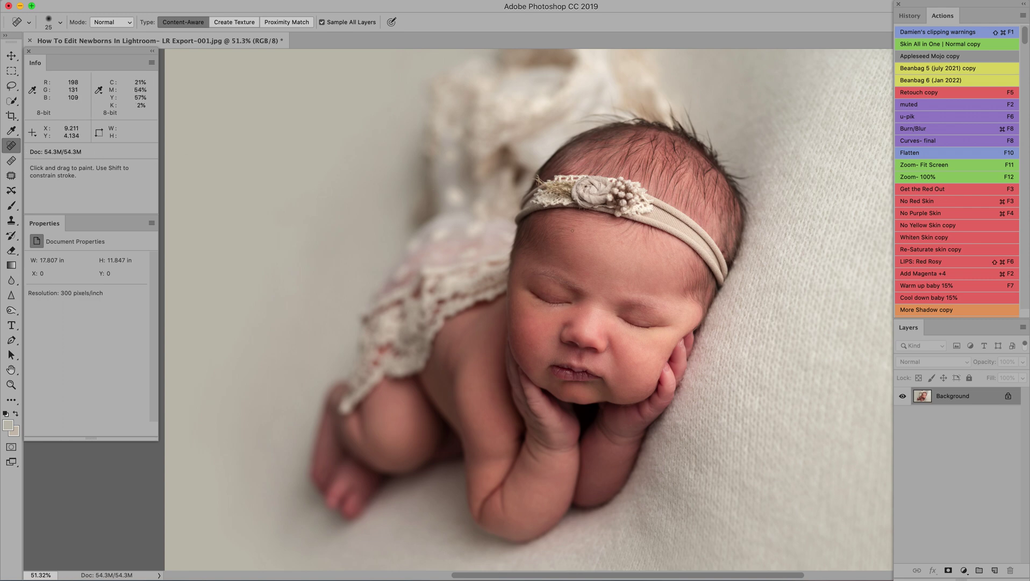
{"action": "key", "text": "F12"}
{"action": "scroll", "coordinate": [562, 252], "scroll_direction": "down", "scroll_amount": 2}
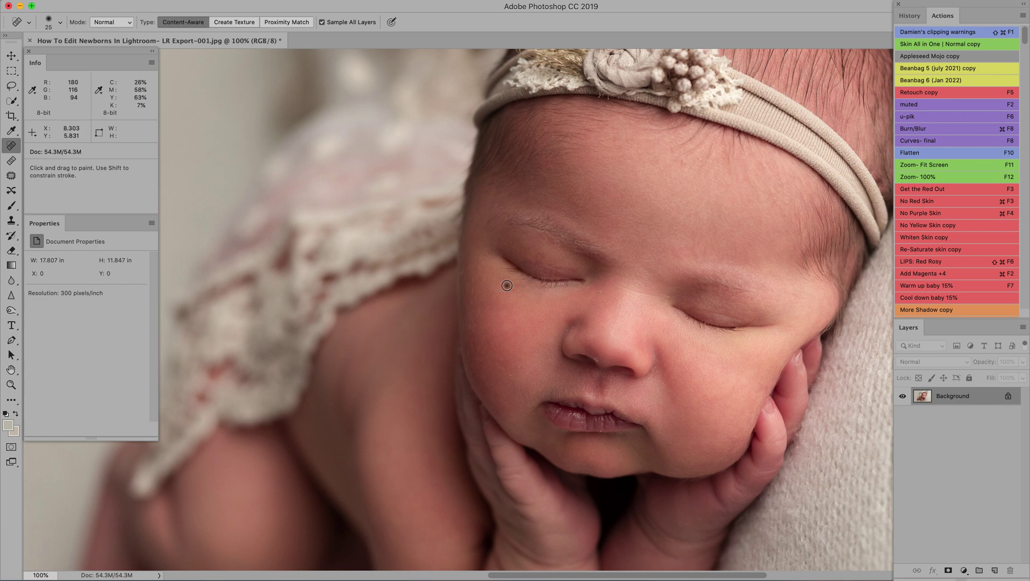
{"action": "left_click_drag", "start_coordinate": [510, 286], "coordinate": [520, 287]}
{"action": "left_click", "coordinate": [547, 295]}
{"action": "left_click", "coordinate": [519, 372]}
{"action": "left_click", "coordinate": [655, 372]}
{"action": "scroll", "coordinate": [720, 328], "scroll_direction": "up", "scroll_amount": 5}
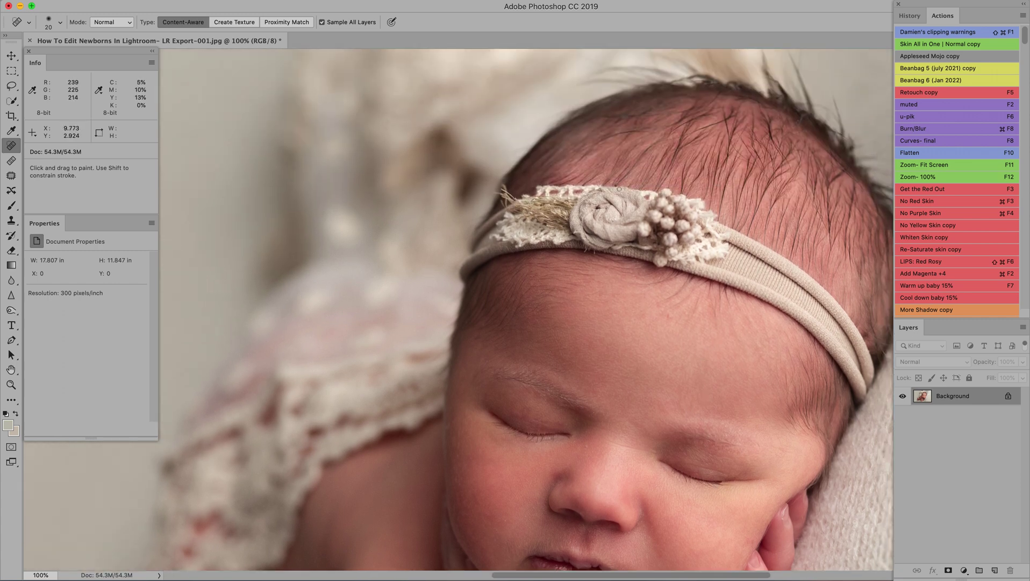
{"action": "scroll", "coordinate": [643, 194], "scroll_direction": "right", "scroll_amount": 5}
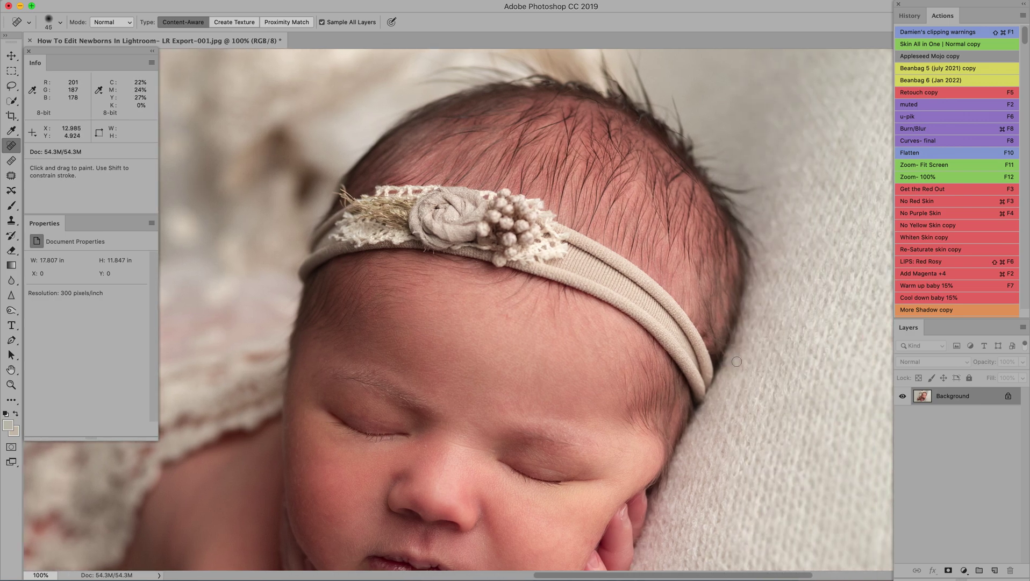
{"action": "scroll", "coordinate": [763, 351], "scroll_direction": "down", "scroll_amount": 10}
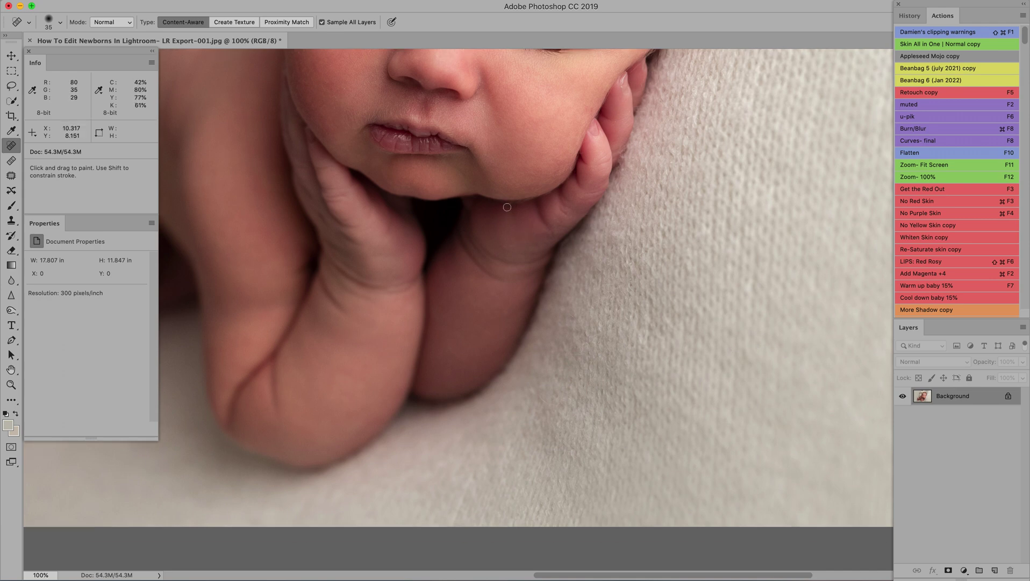
{"action": "scroll", "coordinate": [515, 206], "scroll_direction": "left", "scroll_amount": 15}
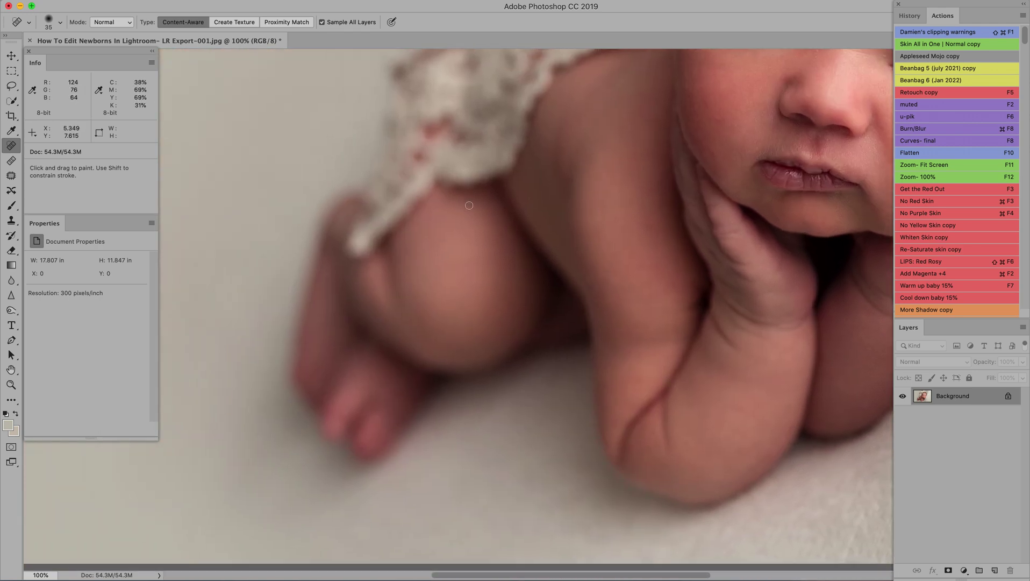
{"action": "scroll", "coordinate": [469, 205], "scroll_direction": "right", "scroll_amount": 1}
{"action": "scroll", "coordinate": [469, 206], "scroll_direction": "down", "scroll_amount": 5}
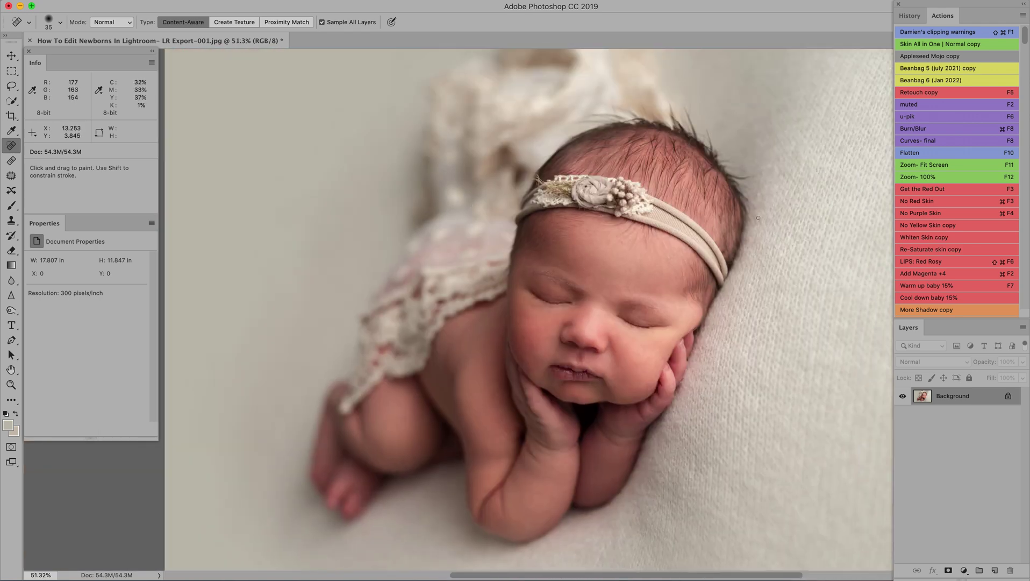
- Run the Beanbag 5 (july 2021) copy action with the solid fill colour sampled from the light blanket (#e3dfd6), continuing past the unavailable command
{"action": "left_click", "coordinate": [931, 69]}
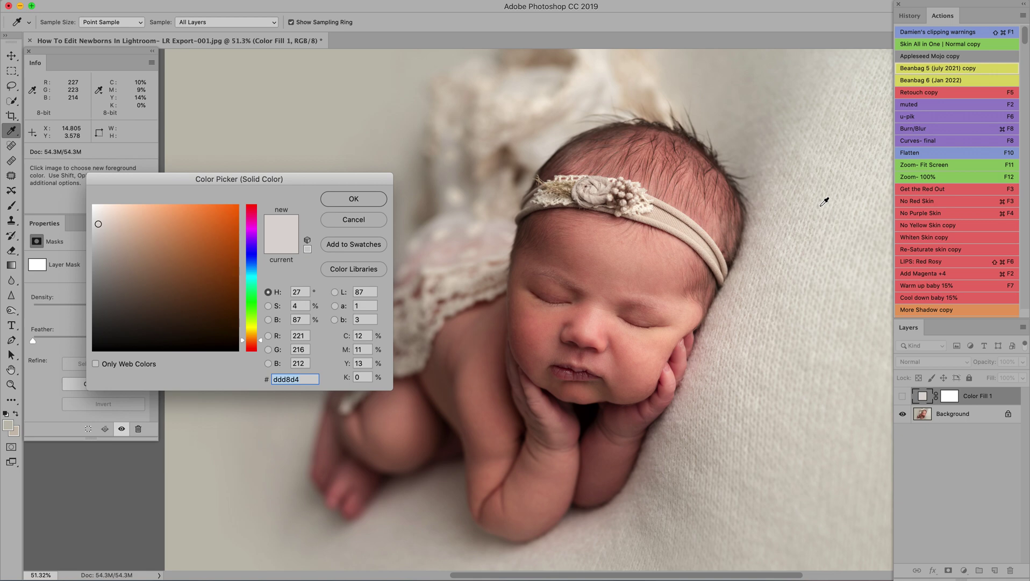
{"action": "left_click", "coordinate": [825, 202]}
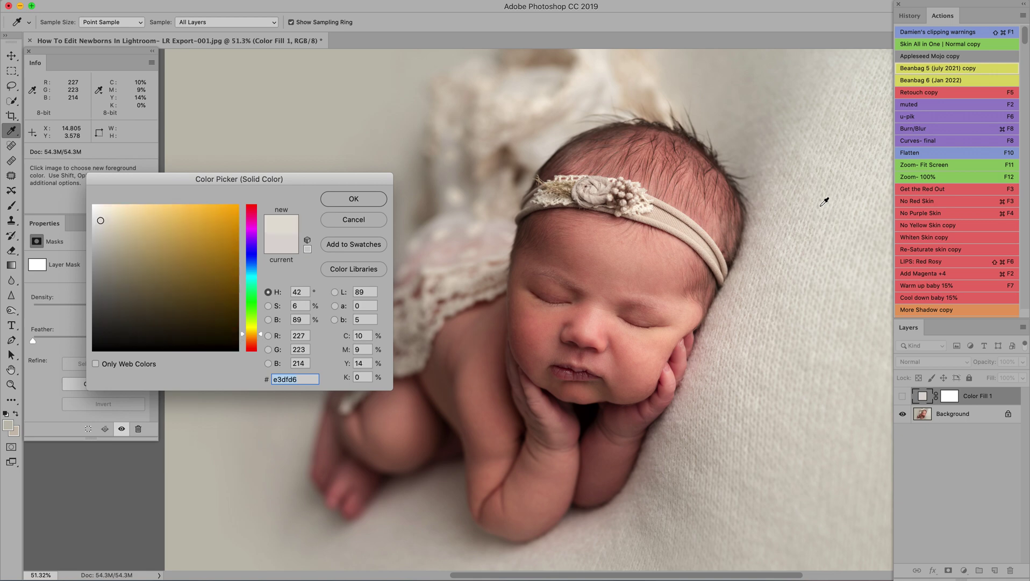
{"action": "left_click", "coordinate": [362, 199]}
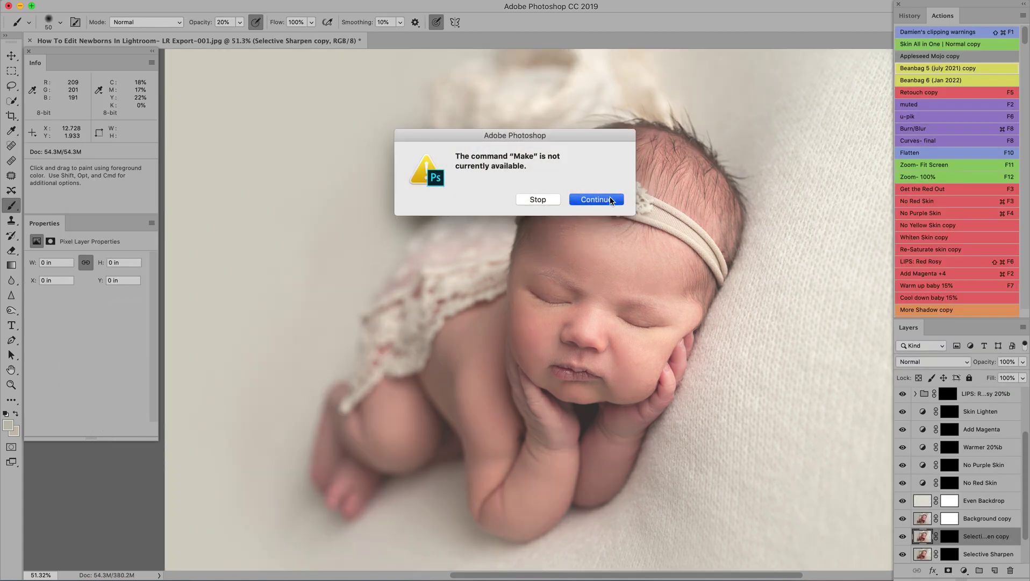
{"action": "left_click", "coordinate": [611, 199]}
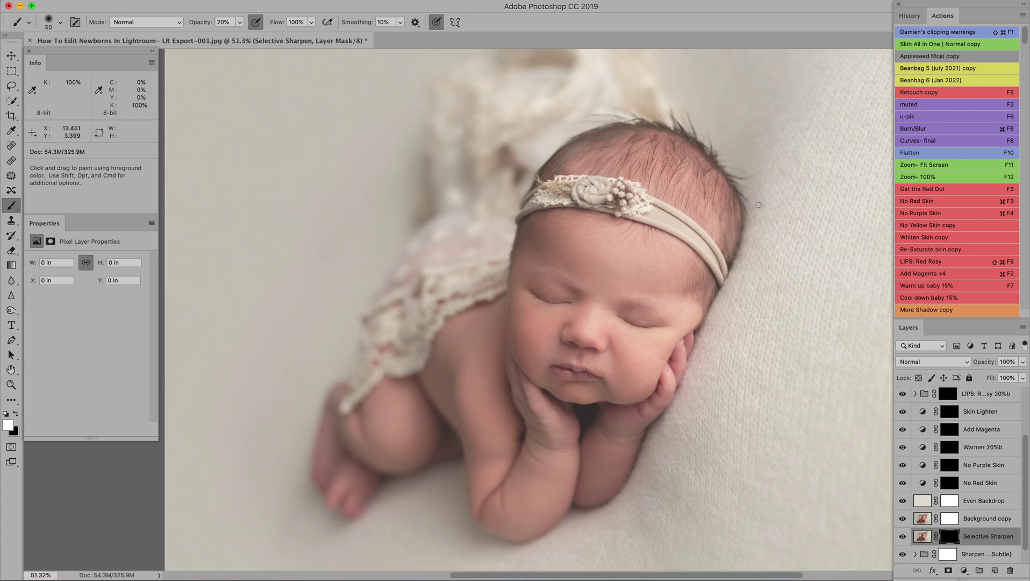
- Paint white at 100% opacity on the Selective Sharpen mask along the baby's closed eyelashes
{"action": "scroll", "coordinate": [1026, 534], "scroll_direction": "down", "scroll_amount": 1}
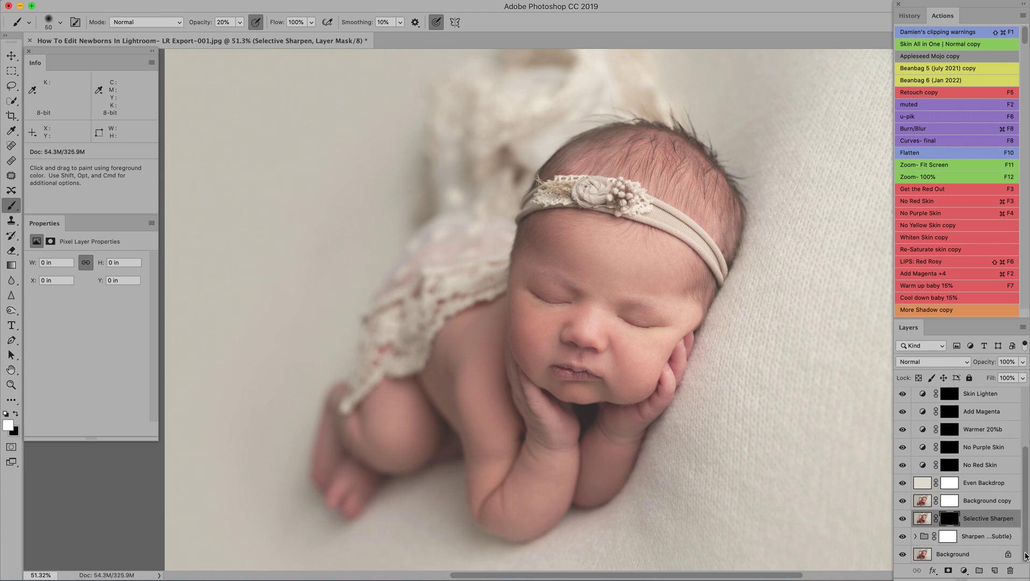
{"action": "left_click", "coordinate": [984, 537]}
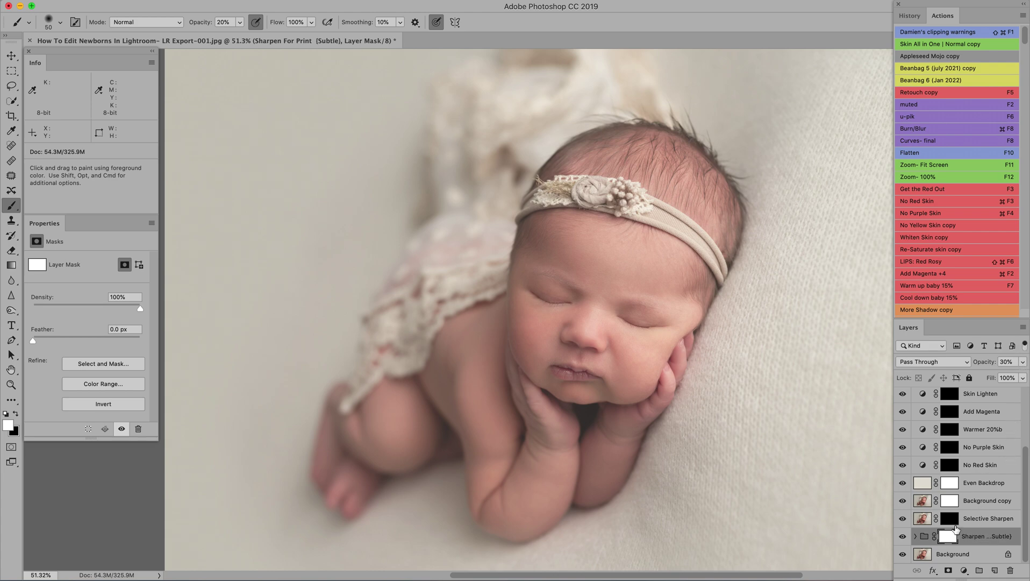
{"action": "left_click", "coordinate": [949, 520]}
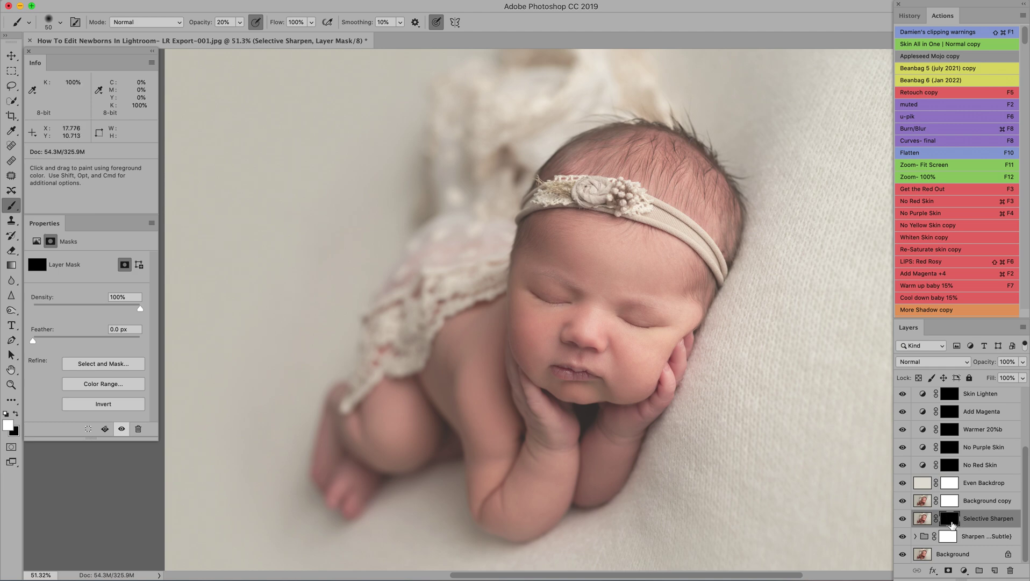
{"action": "key", "text": "0"}
{"action": "left_click_drag", "start_coordinate": [566, 303], "coordinate": [541, 301]}
- With the Even Backdrop layer hidden, compare the Background copy layer on and off and set its opacity to 43%
{"action": "left_click", "coordinate": [949, 503]}
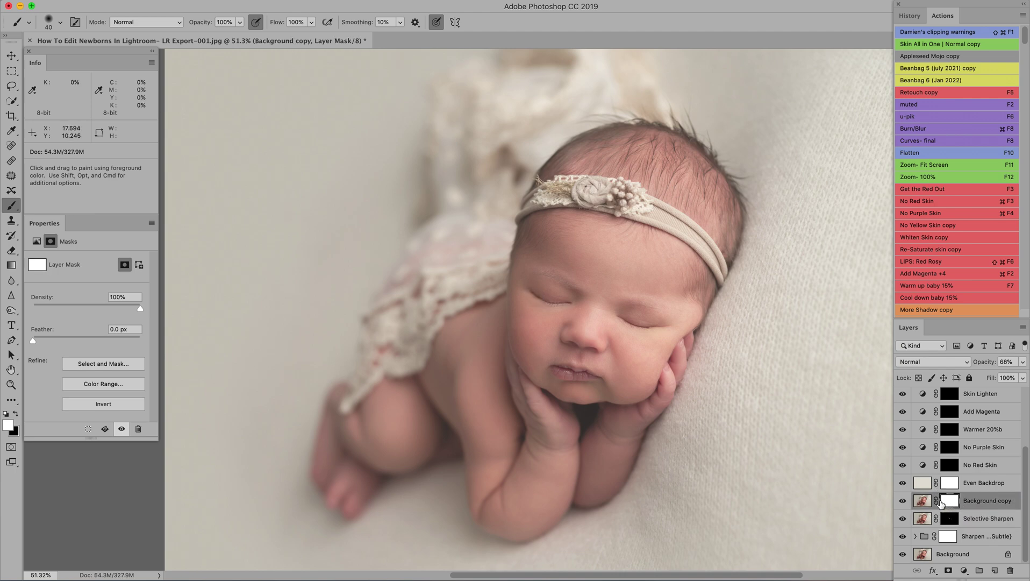
{"action": "left_click", "coordinate": [903, 483]}
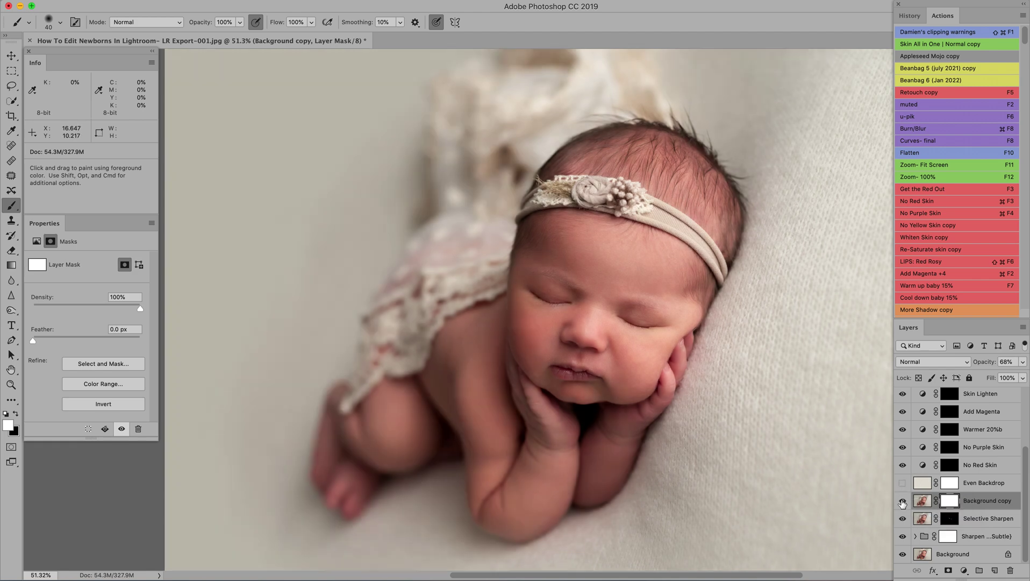
{"action": "left_click", "coordinate": [903, 502]}
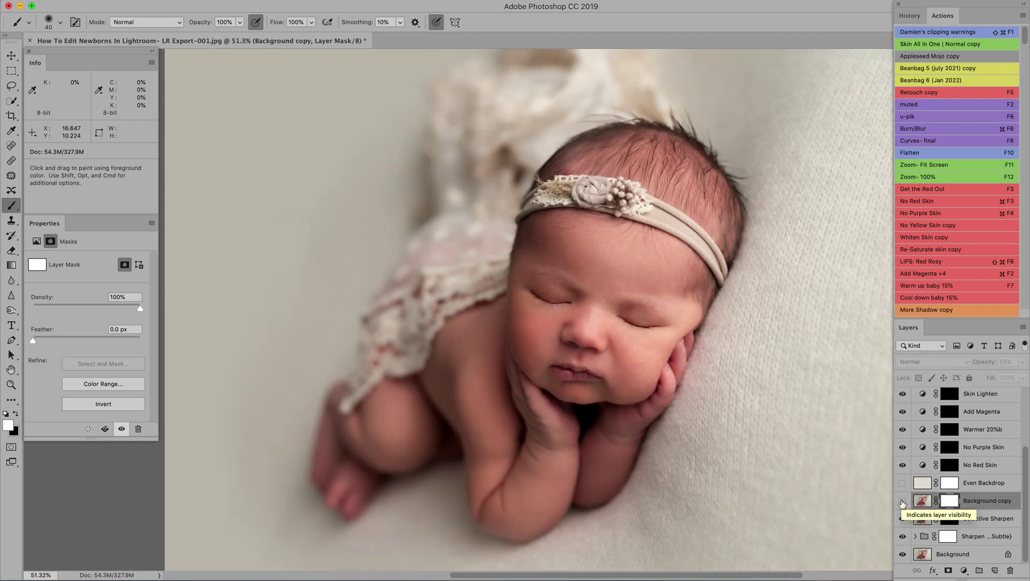
{"action": "left_click", "coordinate": [903, 502]}
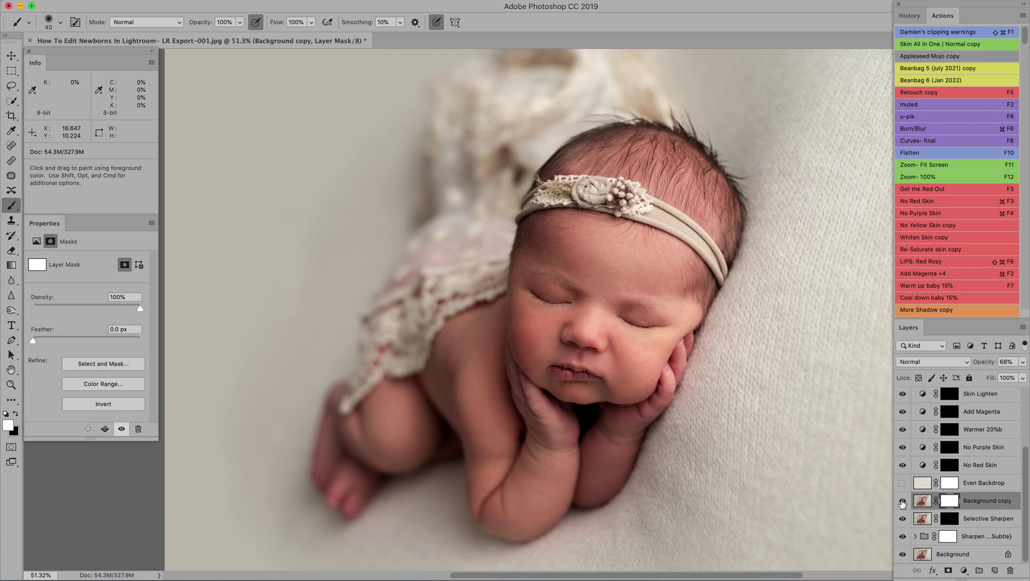
{"action": "left_click", "coordinate": [903, 502]}
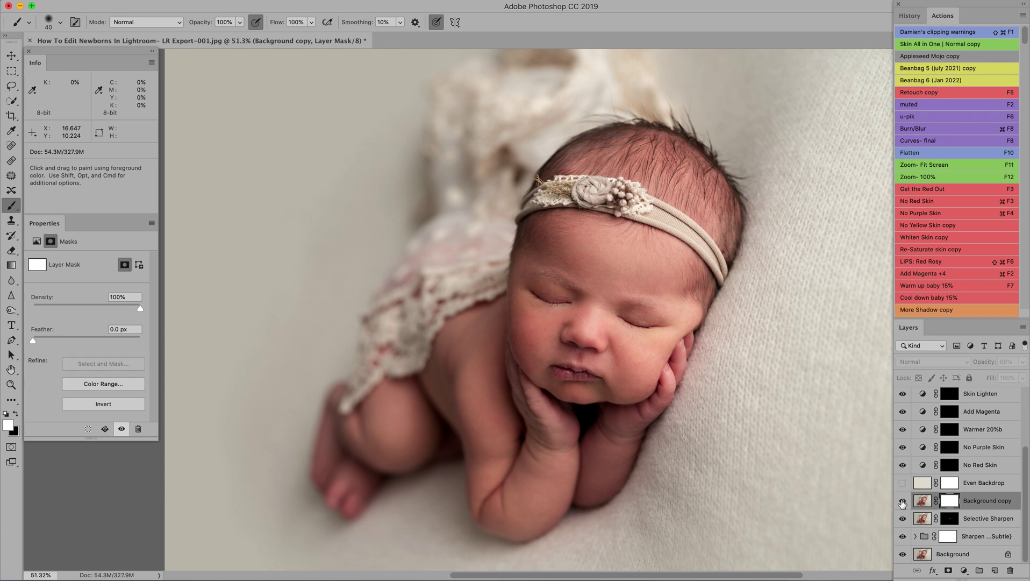
{"action": "left_click", "coordinate": [903, 502]}
{"action": "left_click", "coordinate": [1024, 362]}
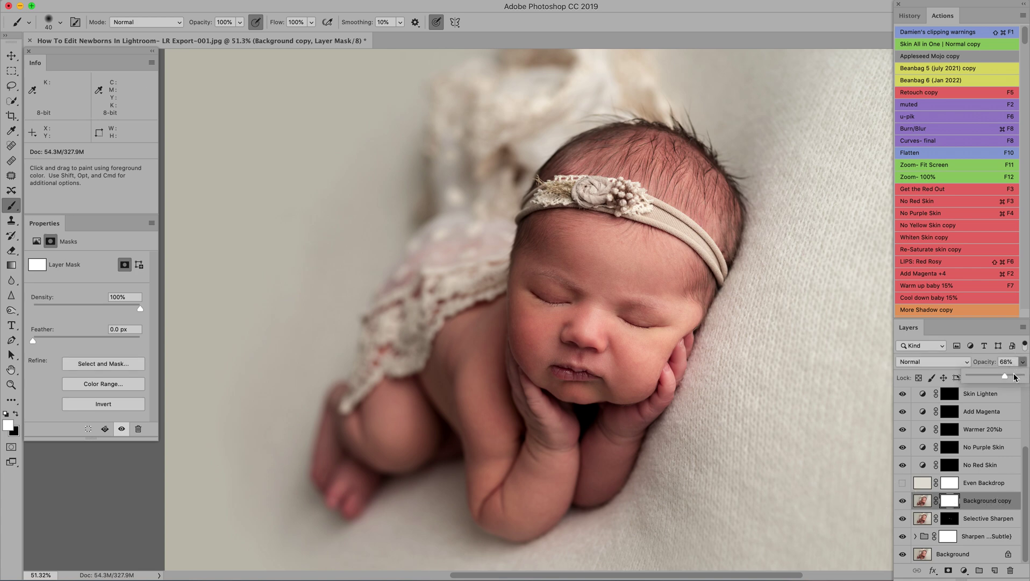
{"action": "left_click_drag", "start_coordinate": [1014, 376], "coordinate": [992, 378]}
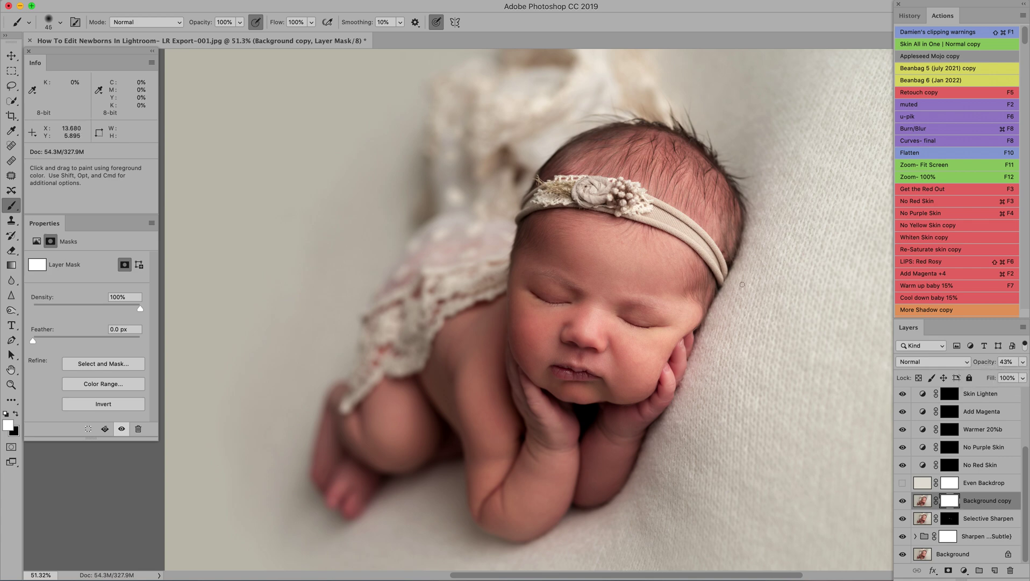
- Paint black on the Background copy mask over the baby's eyes and lips, adjusting the brush size to each feature
{"action": "key", "text": "bracketright"}
{"action": "key", "text": "bracketright"}
{"action": "key", "text": "x"}
{"action": "left_click_drag", "start_coordinate": [576, 289], "coordinate": [537, 273]}
{"action": "key", "text": "bracketleft"}
{"action": "key", "text": "bracketleft"}
{"action": "key", "text": "bracketleft"}
{"action": "left_click_drag", "start_coordinate": [655, 330], "coordinate": [620, 319]}
{"action": "key", "text": "bracketright"}
{"action": "key", "text": "bracketright"}
{"action": "key", "text": "bracketright"}
{"action": "left_click_drag", "start_coordinate": [595, 378], "coordinate": [560, 369]}
- Paint black on the Background copy mask over the hair and headband with a 400 px brush and over the hand with a 200 px brush
{"action": "key", "text": "bracketright"}
{"action": "key", "text": "bracketright"}
{"action": "key", "text": "bracketright"}
{"action": "key", "text": "bracketright"}
{"action": "key", "text": "bracketright"}
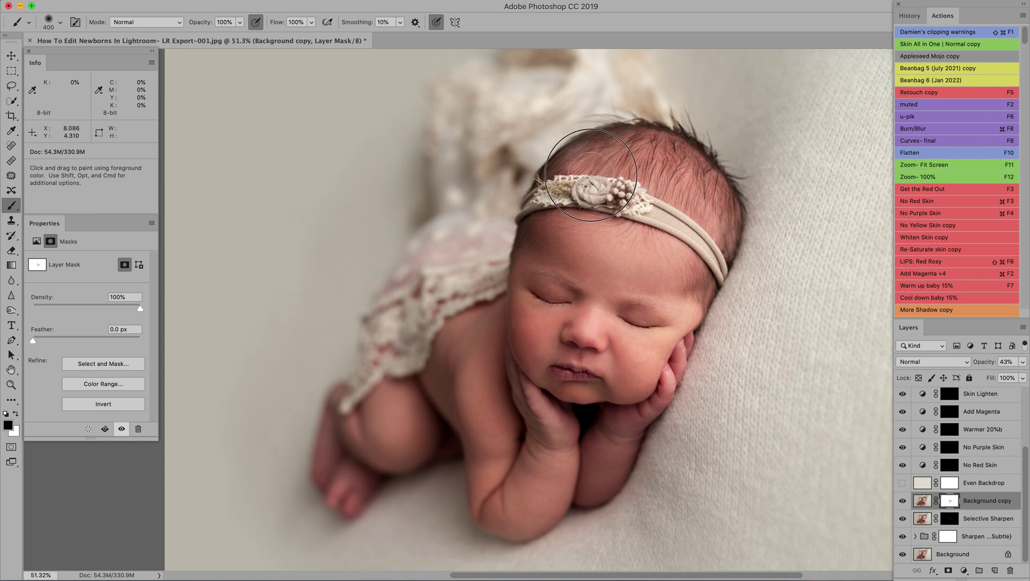
{"action": "mouse_move", "coordinate": [654, 171]}
{"action": "left_mouse_down"}
{"action": "mouse_move", "coordinate": [697, 221]}
{"action": "mouse_move", "coordinate": [704, 299]}
{"action": "left_mouse_up"}
{"action": "key", "text": "bracketleft"}
{"action": "key", "text": "bracketleft"}
{"action": "key", "text": "bracketleft"}
{"action": "left_click_drag", "start_coordinate": [523, 397], "coordinate": [539, 415]}
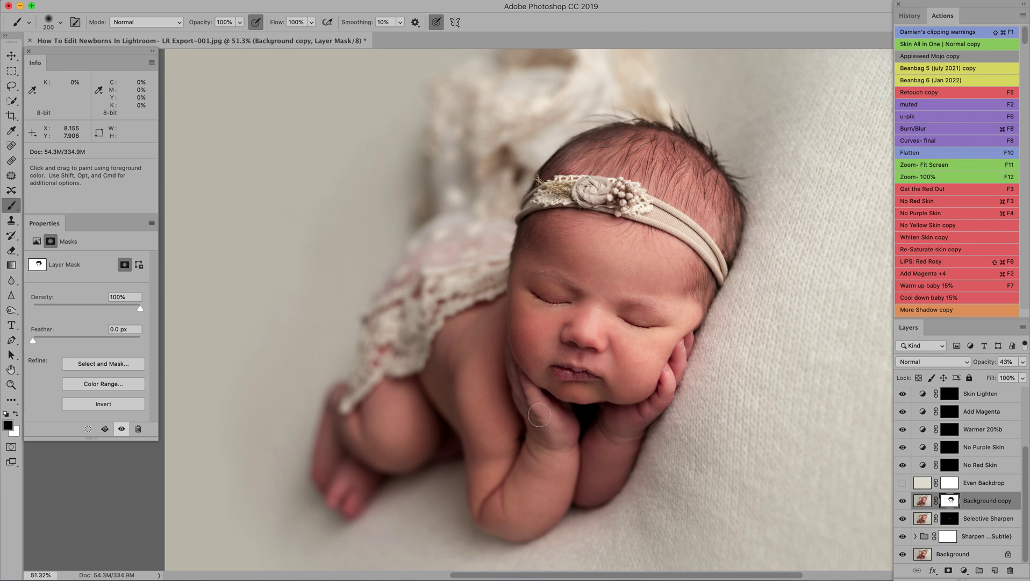
- Compare the image with and without the Background copy layer by toggling its visibility, and check its opacity
{"action": "left_click", "coordinate": [903, 501]}
{"action": "left_click", "coordinate": [904, 501]}
{"action": "left_click", "coordinate": [903, 501]}
{"action": "left_click", "coordinate": [903, 501]}
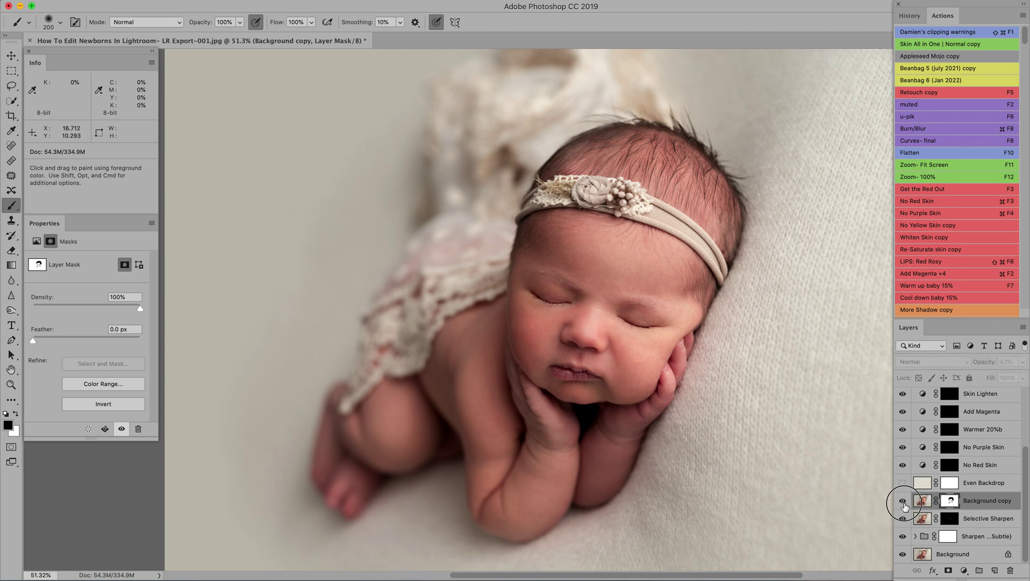
{"action": "left_click", "coordinate": [904, 501]}
{"action": "left_click", "coordinate": [904, 502]}
{"action": "left_click", "coordinate": [1023, 365]}
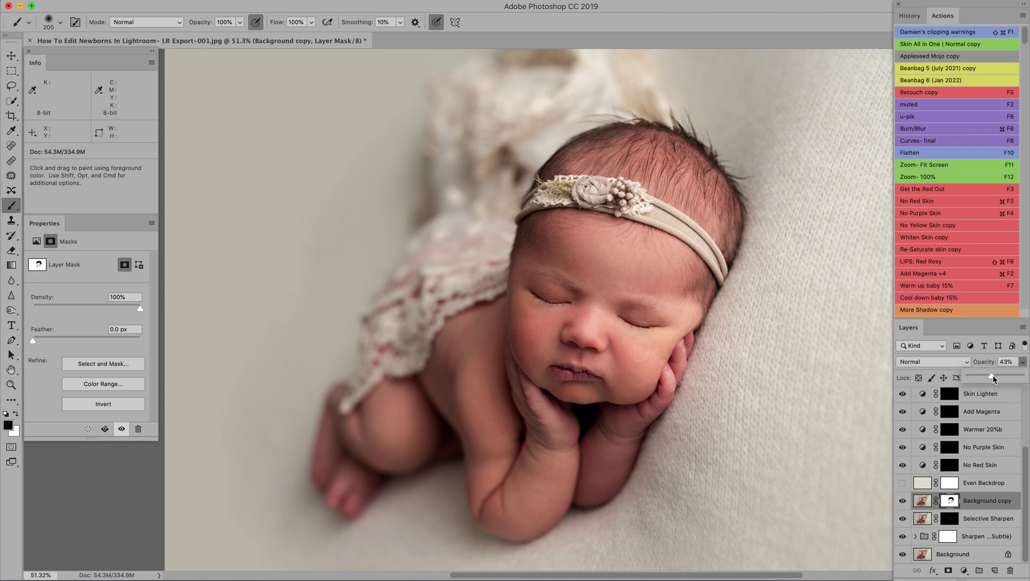
- Show the Even Backdrop layer and paint black on its mask over the baby's head and body with a 1300 px brush
{"action": "left_click", "coordinate": [951, 487]}
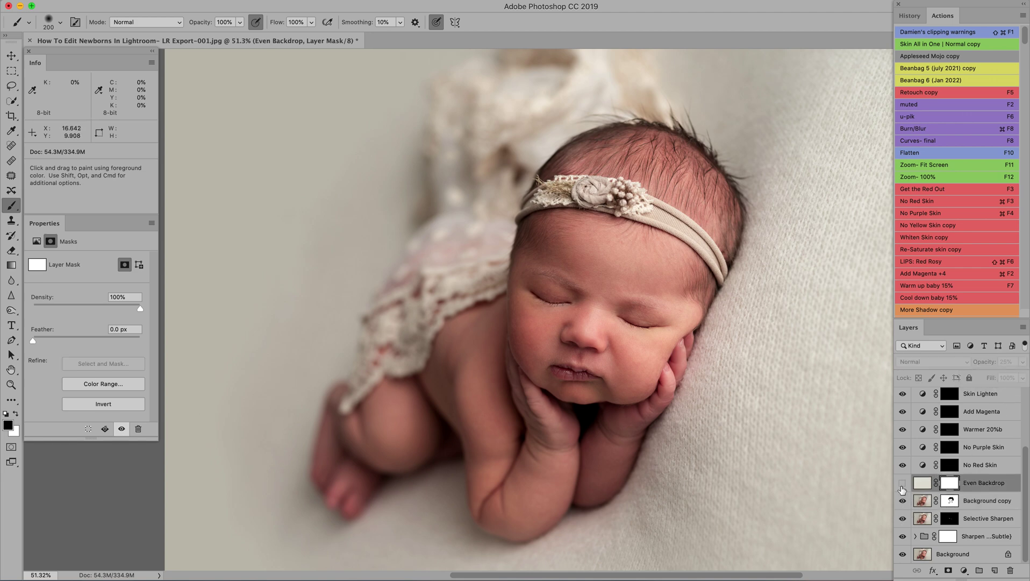
{"action": "left_click", "coordinate": [903, 487]}
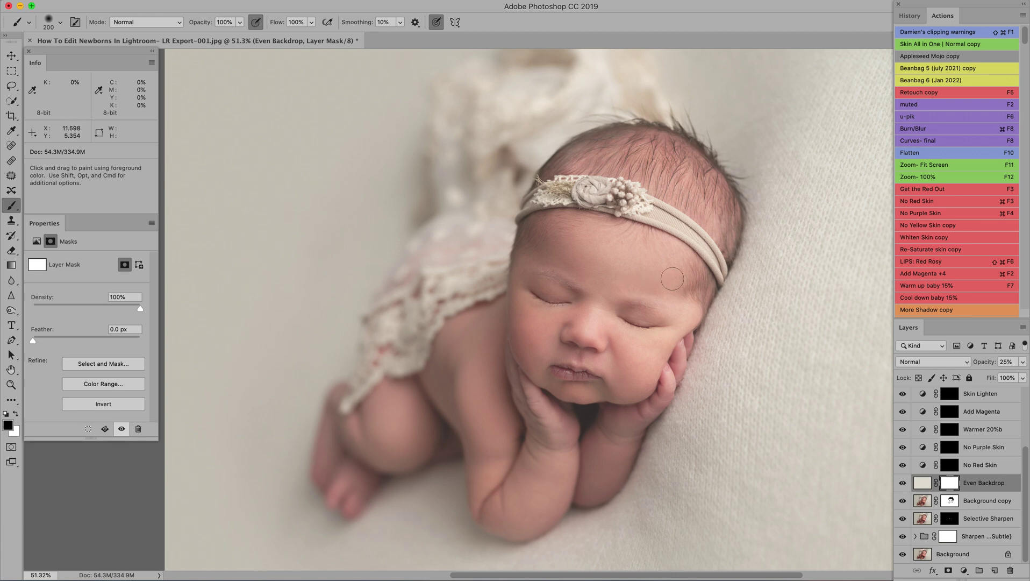
{"action": "key", "text": "bracketright"}
{"action": "key", "text": "bracketright"}
{"action": "key", "text": "bracketright"}
{"action": "key", "text": "bracketright"}
{"action": "key", "text": "bracketright"}
{"action": "key", "text": "bracketright"}
{"action": "key", "text": "bracketright"}
{"action": "key", "text": "bracketright"}
{"action": "key", "text": "bracketright"}
{"action": "key", "text": "bracketright"}
{"action": "key", "text": "bracketright"}
{"action": "key", "text": "bracketright"}
{"action": "mouse_move", "coordinate": [541, 179]}
{"action": "left_mouse_down"}
{"action": "mouse_move", "coordinate": [504, 121]}
{"action": "mouse_move", "coordinate": [550, 117]}
{"action": "mouse_move", "coordinate": [647, 167]}
{"action": "mouse_move", "coordinate": [660, 187]}
{"action": "mouse_move", "coordinate": [656, 241]}
{"action": "mouse_move", "coordinate": [578, 387]}
{"action": "mouse_move", "coordinate": [565, 442]}
{"action": "mouse_move", "coordinate": [543, 472]}
{"action": "mouse_move", "coordinate": [519, 466]}
{"action": "mouse_move", "coordinate": [508, 461]}
{"action": "mouse_move", "coordinate": [517, 244]}
{"action": "mouse_move", "coordinate": [536, 116]}
{"action": "mouse_move", "coordinate": [570, 110]}
{"action": "mouse_move", "coordinate": [659, 236]}
{"action": "left_mouse_up"}
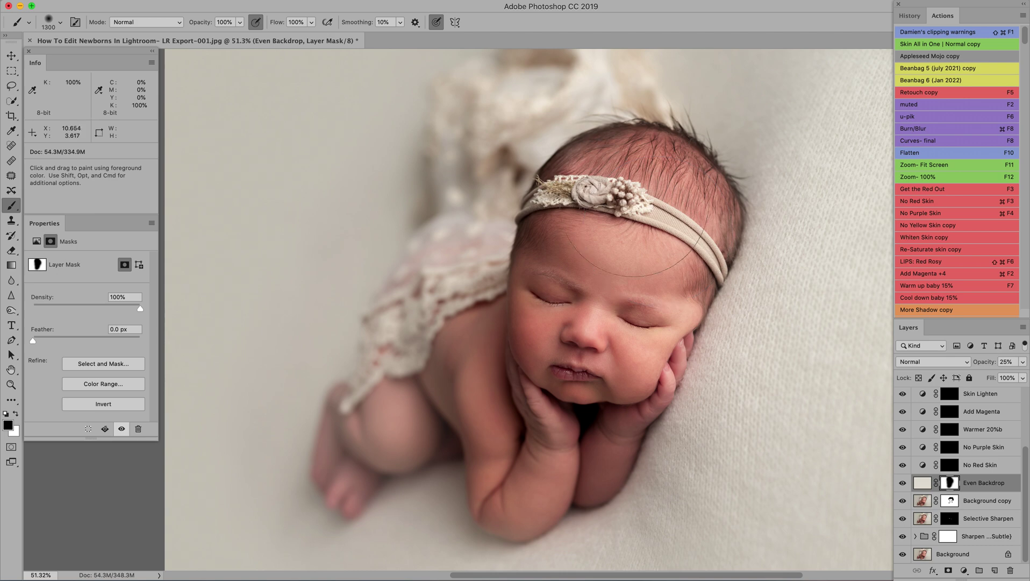
- Paint black on the Even Backdrop mask over the baby's feet, legs and remaining body edges with brushes reduced to 500 px
{"action": "key", "text": "bracketleft"}
{"action": "key", "text": "bracketleft"}
{"action": "key", "text": "bracketleft"}
{"action": "mouse_move", "coordinate": [408, 409]}
{"action": "left_mouse_down"}
{"action": "mouse_move", "coordinate": [344, 452]}
{"action": "mouse_move", "coordinate": [354, 484]}
{"action": "left_mouse_up"}
{"action": "key", "text": "bracketleft"}
{"action": "key", "text": "bracketleft"}
{"action": "key", "text": "bracketleft"}
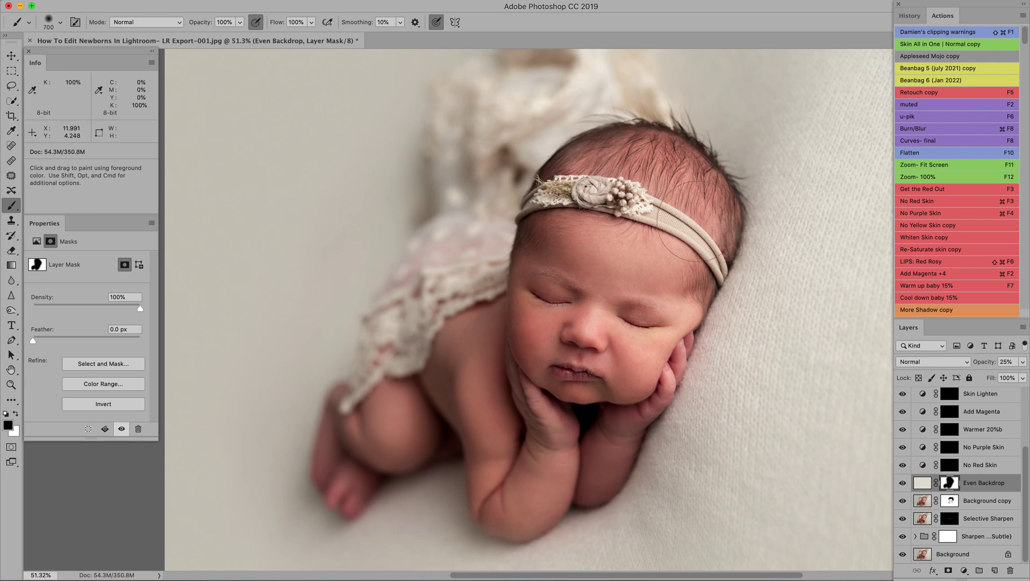
{"action": "key", "text": "bracketleft"}
{"action": "key", "text": "bracketleft"}
{"action": "mouse_move", "coordinate": [378, 413]}
{"action": "left_mouse_down"}
{"action": "mouse_move", "coordinate": [338, 449]}
{"action": "mouse_move", "coordinate": [341, 488]}
{"action": "mouse_move", "coordinate": [447, 440]}
{"action": "mouse_move", "coordinate": [490, 478]}
{"action": "mouse_move", "coordinate": [497, 511]}
{"action": "mouse_move", "coordinate": [573, 488]}
{"action": "mouse_move", "coordinate": [616, 429]}
{"action": "mouse_move", "coordinate": [683, 286]}
{"action": "left_mouse_up"}
- Display the Even Backdrop mask as an overlay and paint black over the missed lace wrap edge with a 500 px brush
{"action": "key", "text": "x"}
{"action": "key", "text": "backslash"}
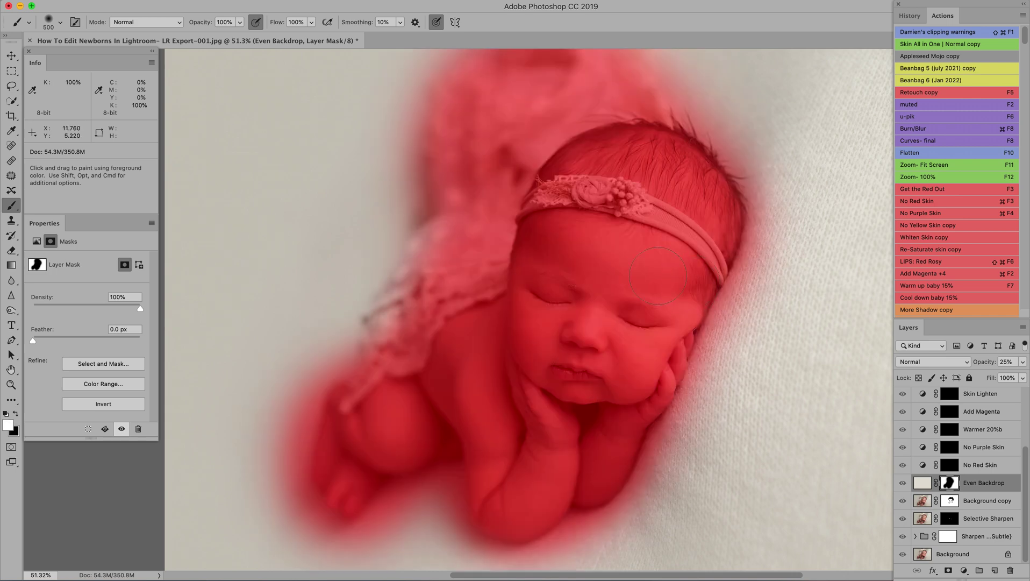
{"action": "mouse_move", "coordinate": [457, 269]}
{"action": "left_mouse_down"}
{"action": "mouse_move", "coordinate": [410, 298]}
{"action": "mouse_move", "coordinate": [418, 292]}
{"action": "mouse_move", "coordinate": [403, 333]}
{"action": "mouse_move", "coordinate": [502, 247]}
{"action": "mouse_move", "coordinate": [532, 266]}
{"action": "mouse_move", "coordinate": [561, 265]}
{"action": "mouse_move", "coordinate": [544, 247]}
{"action": "left_mouse_up"}
{"action": "key", "text": "x"}
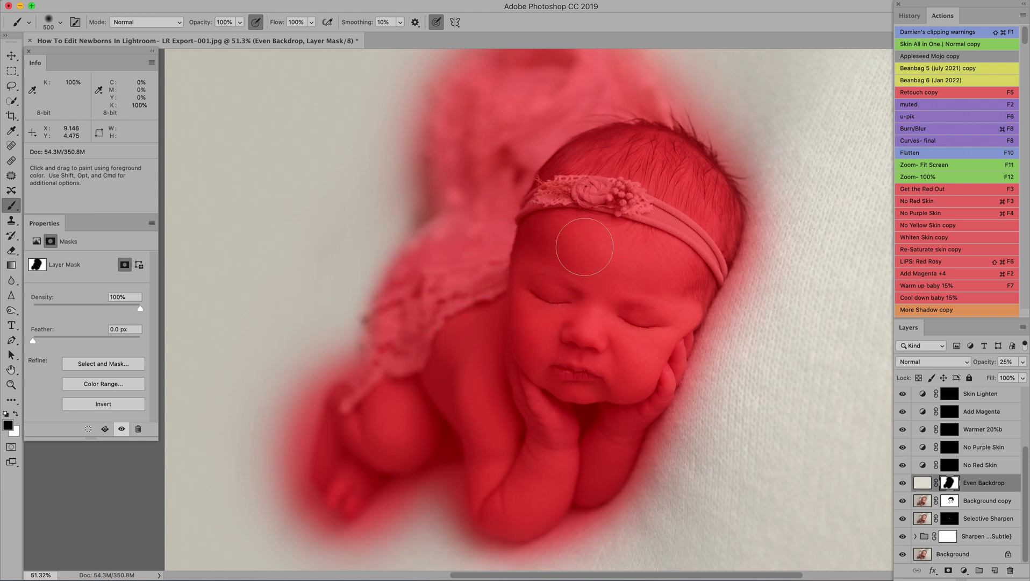
{"action": "key", "text": "backslash"}
- Compare the backdrop with and without the Even Backdrop layer by toggling its visibility
{"action": "left_click", "coordinate": [903, 483]}
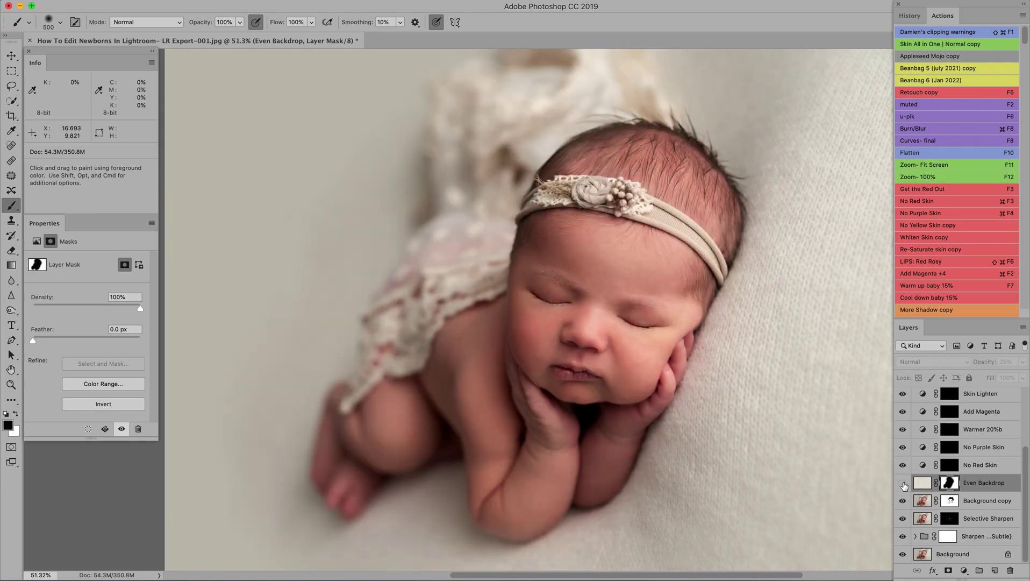
{"action": "left_click", "coordinate": [903, 484]}
{"action": "left_click", "coordinate": [903, 484]}
{"action": "left_click", "coordinate": [904, 484]}
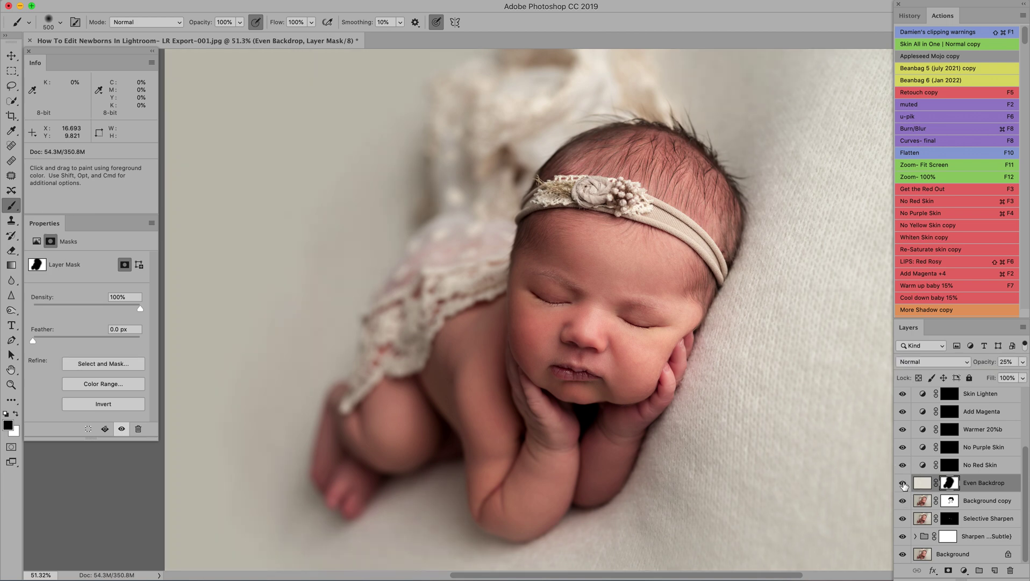
{"action": "left_click", "coordinate": [904, 483]}
{"action": "left_click", "coordinate": [903, 483]}
{"action": "left_click", "coordinate": [904, 483]}
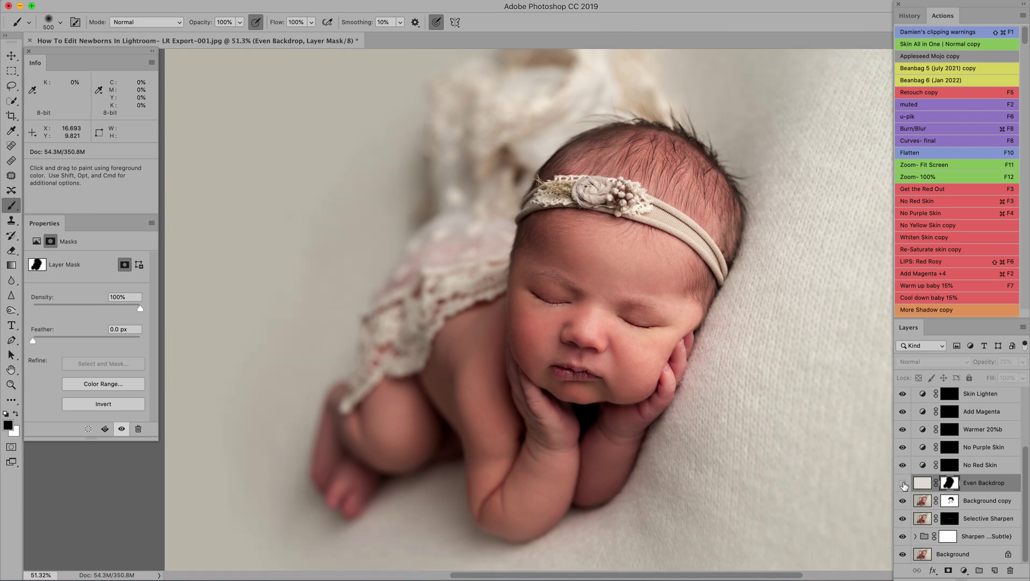
{"action": "left_click", "coordinate": [903, 484]}
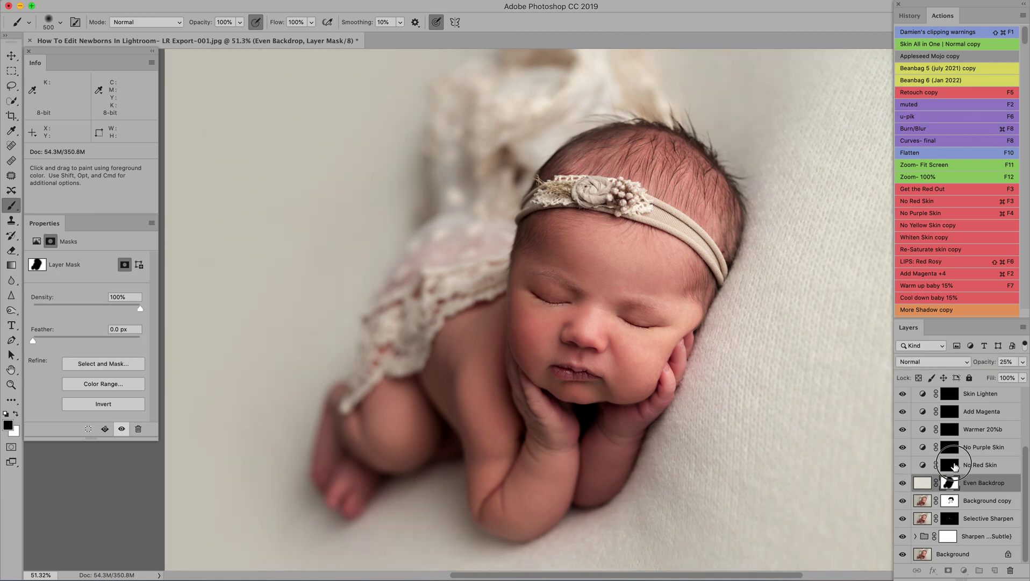
- Paint white on the No Red Skin mask over the baby's forearm and feet with a 400 px brush at 20% opacity
{"action": "left_click", "coordinate": [957, 465]}
{"action": "key", "text": "bracketleft"}
{"action": "key", "text": "bracketleft"}
{"action": "key", "text": "bracketleft"}
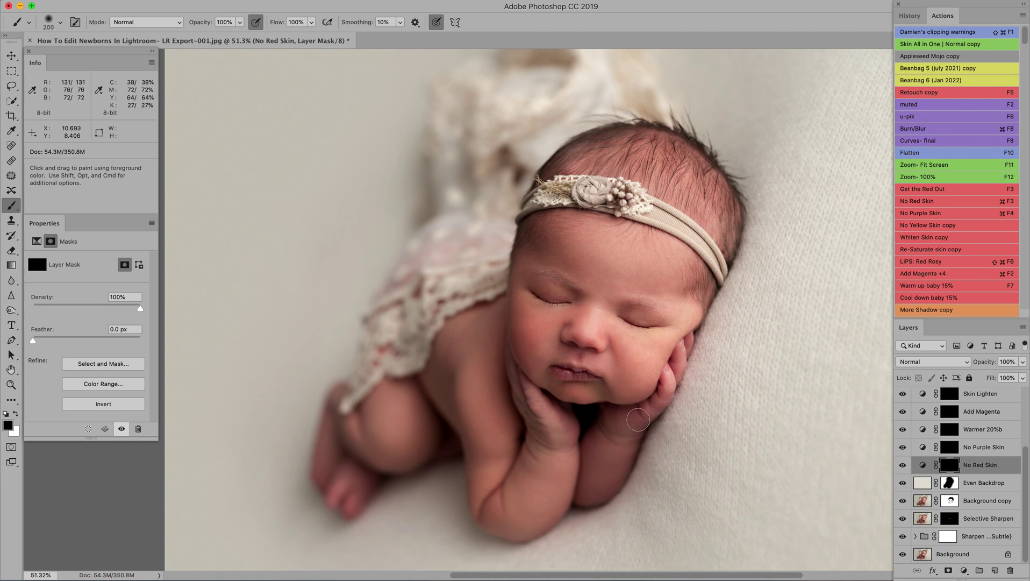
{"action": "key", "text": "x"}
{"action": "key", "text": "bracketright"}
{"action": "key", "text": "bracketright"}
{"action": "key", "text": "bracketright"}
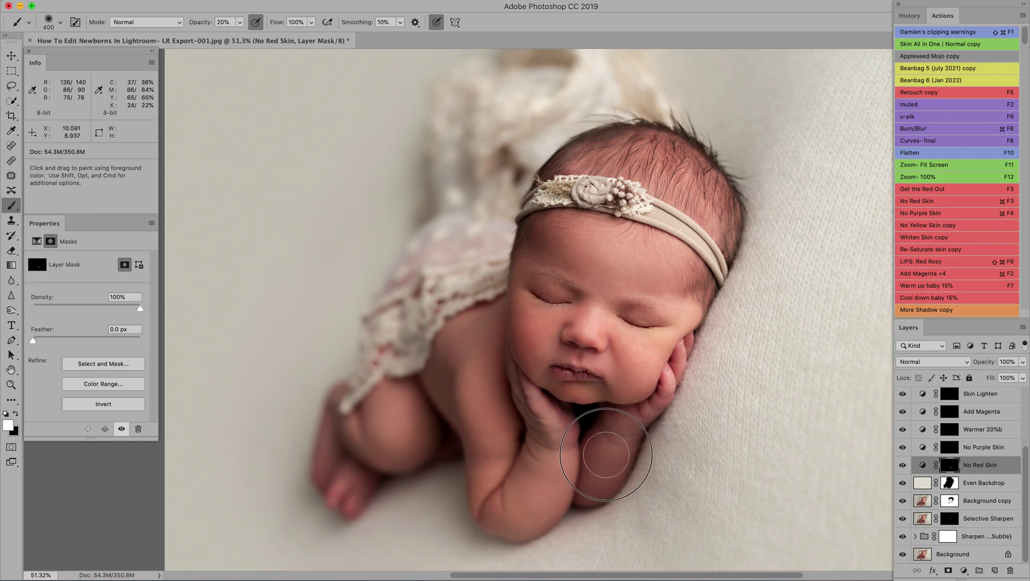
{"action": "mouse_move", "coordinate": [358, 495]}
{"action": "left_mouse_down"}
{"action": "mouse_move", "coordinate": [335, 494]}
{"action": "mouse_move", "coordinate": [351, 494]}
{"action": "mouse_move", "coordinate": [334, 472]}
{"action": "left_mouse_up"}
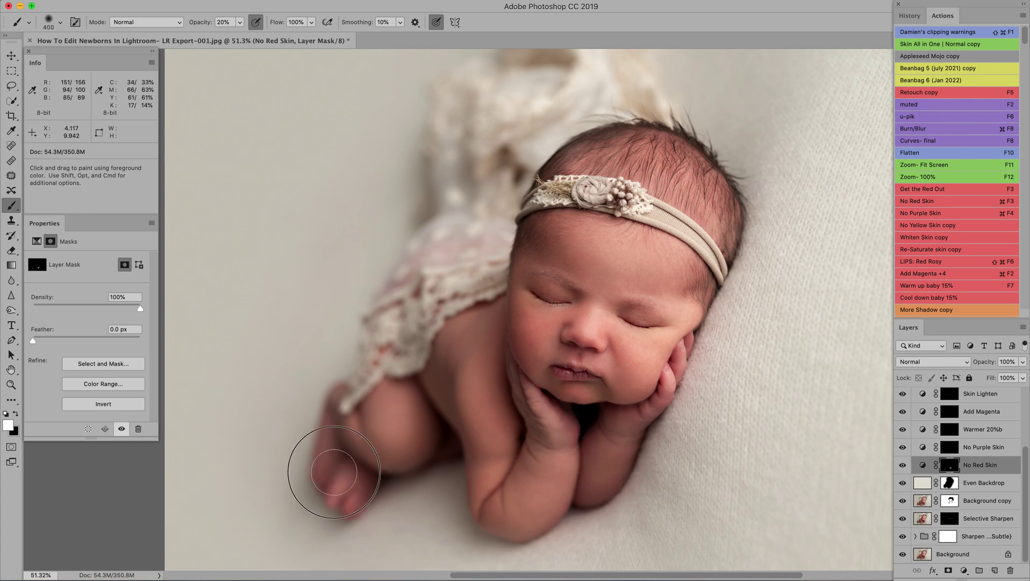
- Reduce the brush to 250 px and paint white on the No Red Skin mask around the baby's nose and mouth
{"action": "key", "text": "bracketleft"}
{"action": "key", "text": "bracketleft"}
{"action": "key", "text": "bracketleft"}
{"action": "key", "text": "bracketleft"}
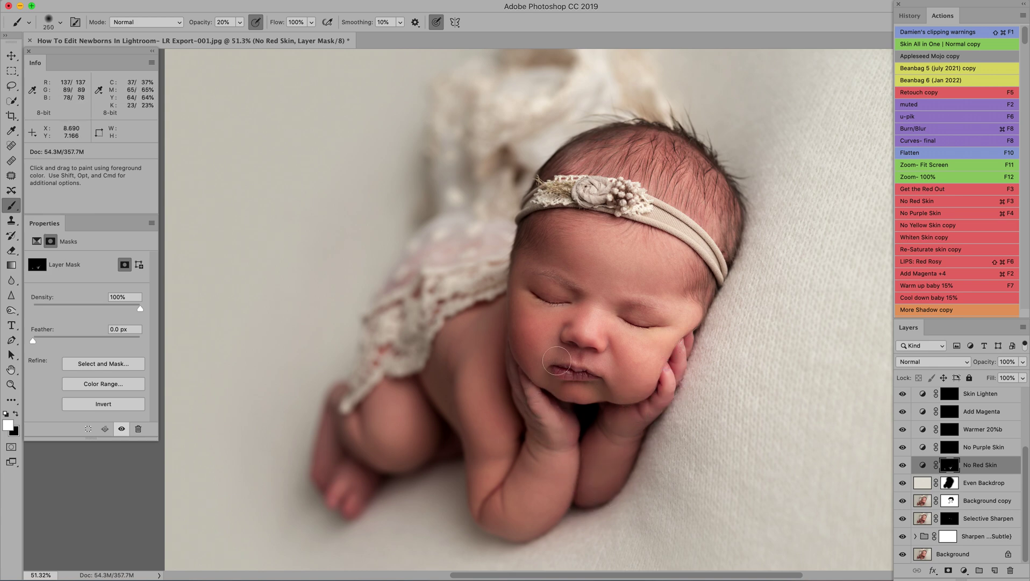
{"action": "left_click_drag", "start_coordinate": [567, 336], "coordinate": [591, 344]}
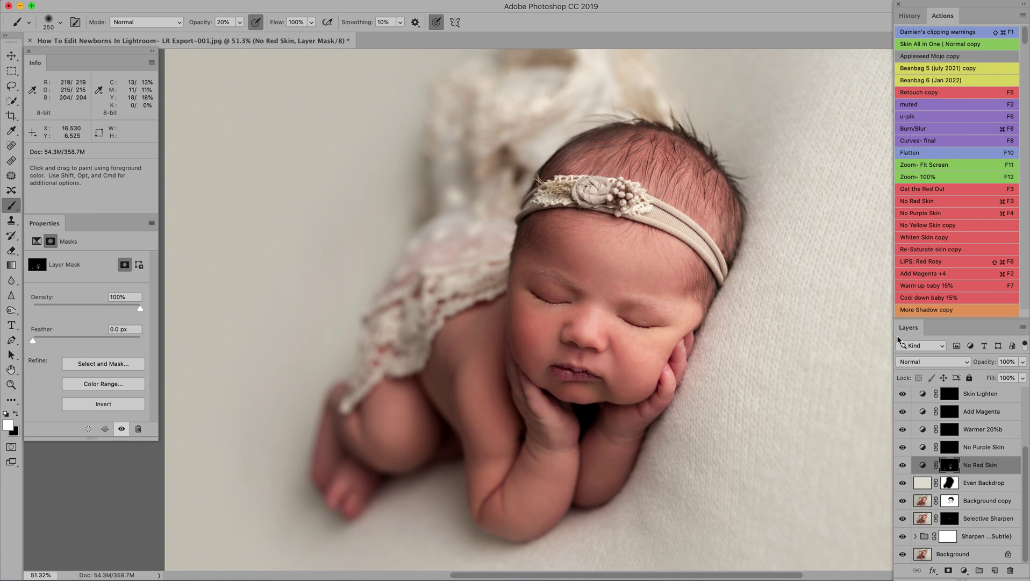
- Paint white on the No Purple Skin mask over the fingers beside the chin, and over the feet with a 500 px brush
{"action": "left_click", "coordinate": [949, 448]}
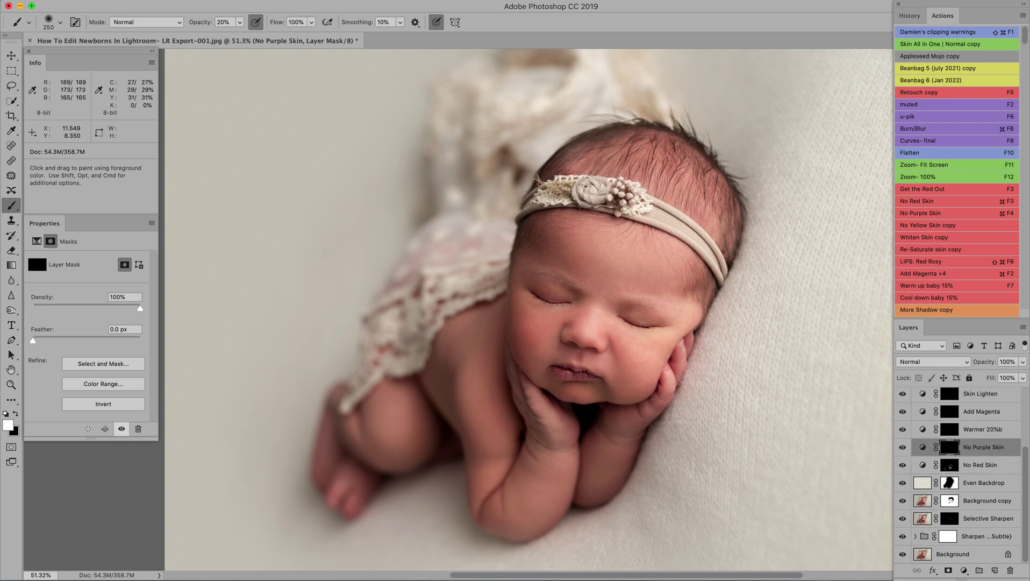
{"action": "mouse_move", "coordinate": [521, 385]}
{"action": "left_mouse_down"}
{"action": "mouse_move", "coordinate": [513, 371]}
{"action": "mouse_move", "coordinate": [522, 383]}
{"action": "mouse_move", "coordinate": [561, 357]}
{"action": "mouse_move", "coordinate": [551, 378]}
{"action": "left_mouse_up"}
{"action": "key", "text": "bracketleft"}
{"action": "key", "text": "bracketright"}
{"action": "key", "text": "bracketright"}
{"action": "key", "text": "bracketright"}
{"action": "key", "text": "bracketright"}
{"action": "left_click_drag", "start_coordinate": [357, 430], "coordinate": [338, 476]}
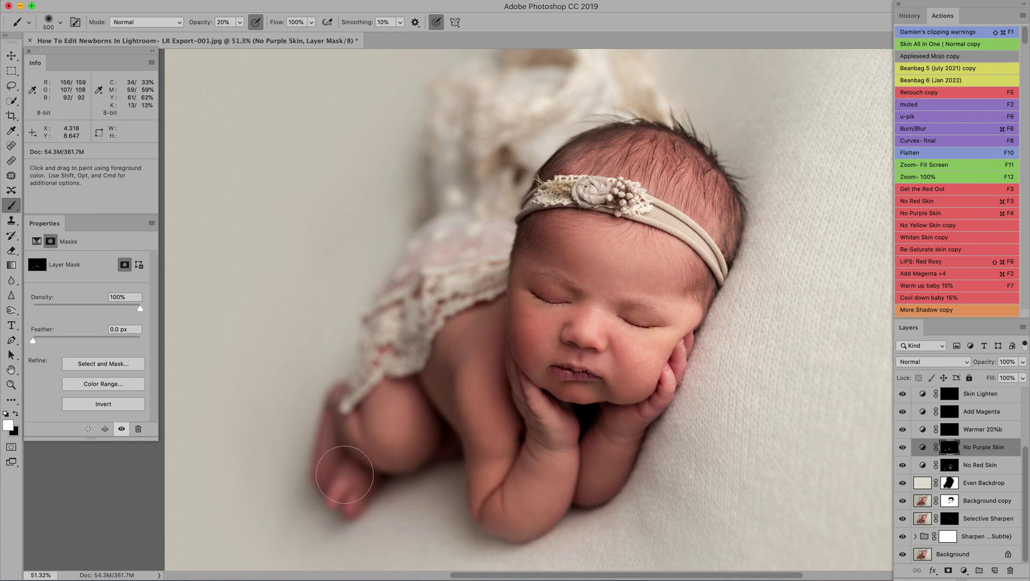
- Paint white on the No Purple Skin mask over the other hand and wrist with a smaller brush
{"action": "key", "text": "bracketleft"}
{"action": "key", "text": "bracketleft"}
{"action": "left_click_drag", "start_coordinate": [683, 377], "coordinate": [629, 421]}
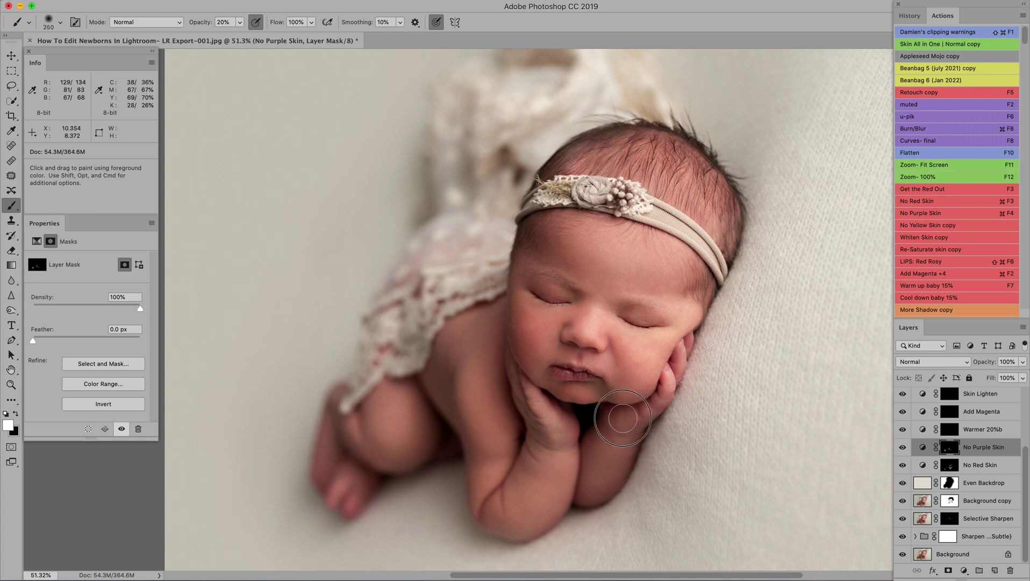
{"action": "key", "text": "bracketleft"}
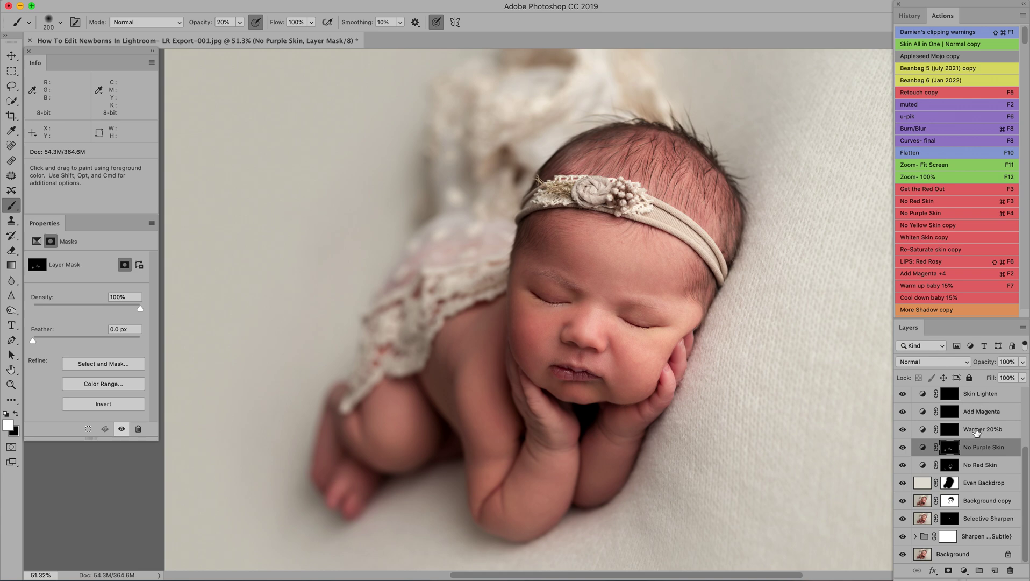
- Paint white on the LIPS: Red Rosy group mask over the baby's lips with a small brush at 20% opacity
{"action": "scroll", "coordinate": [977, 431], "scroll_direction": "up", "scroll_amount": 1}
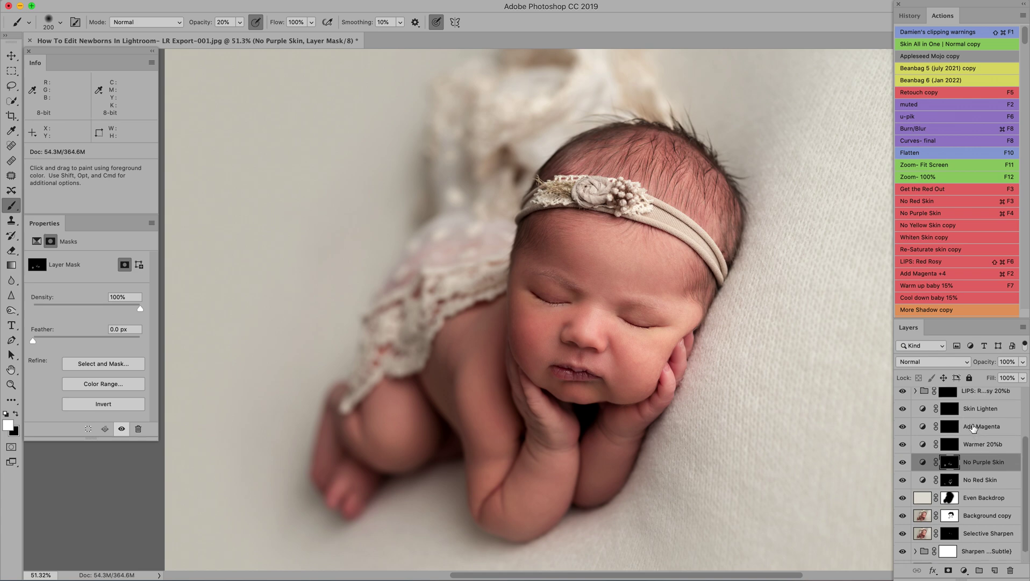
{"action": "scroll", "coordinate": [975, 433], "scroll_direction": "up", "scroll_amount": 2}
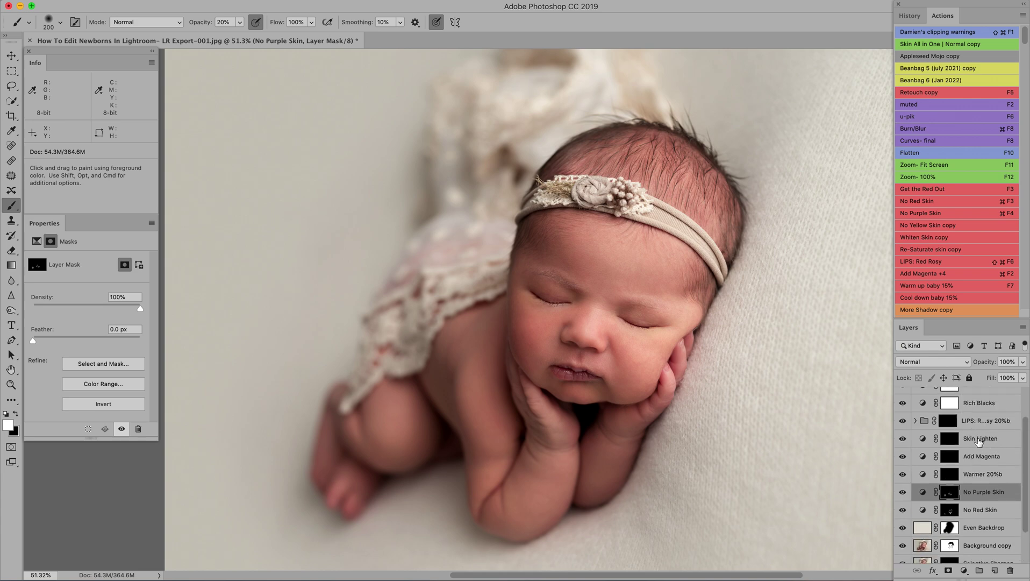
{"action": "left_click", "coordinate": [948, 425]}
{"action": "key", "text": "bracketleft"}
{"action": "key", "text": "bracketleft"}
{"action": "key", "text": "bracketleft"}
{"action": "key", "text": "bracketleft"}
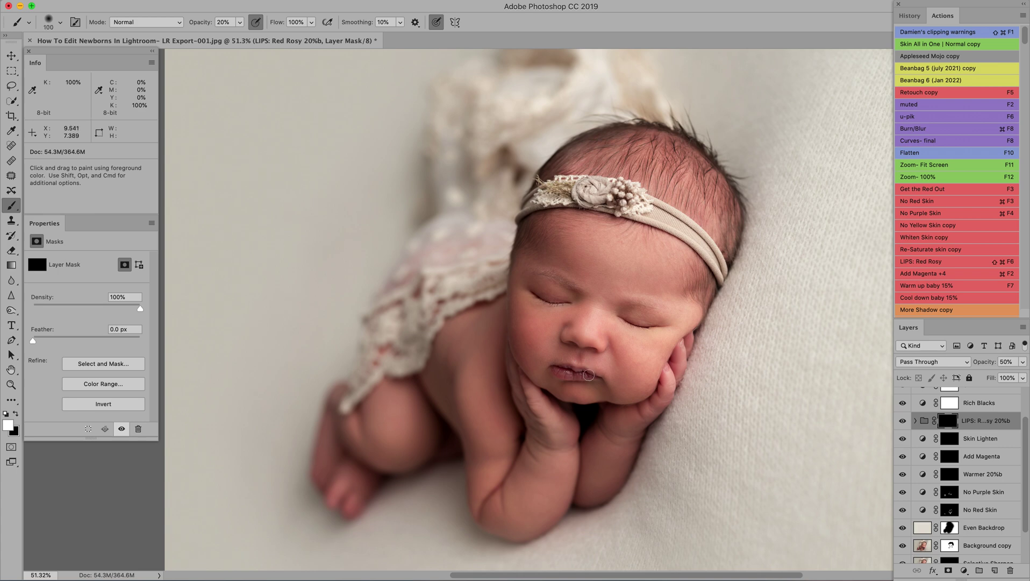
{"action": "key", "text": "bracketright"}
{"action": "mouse_move", "coordinate": [583, 376]}
{"action": "left_mouse_down"}
{"action": "mouse_move", "coordinate": [559, 371]}
{"action": "mouse_move", "coordinate": [580, 373]}
{"action": "mouse_move", "coordinate": [571, 372]}
{"action": "left_mouse_up"}
- Paint white on the LIPS: Red Rosy mask over both cheeks with a 400 px brush and set the group's opacity to 34%
{"action": "key", "text": "bracketright"}
{"action": "key", "text": "bracketright"}
{"action": "key", "text": "bracketright"}
{"action": "key", "text": "bracketright"}
{"action": "key", "text": "bracketright"}
{"action": "key", "text": "bracketright"}
{"action": "mouse_move", "coordinate": [640, 360]}
{"action": "left_mouse_down"}
{"action": "mouse_move", "coordinate": [660, 344]}
{"action": "mouse_move", "coordinate": [642, 357]}
{"action": "left_mouse_up"}
{"action": "mouse_move", "coordinate": [547, 332]}
{"action": "left_mouse_down"}
{"action": "mouse_move", "coordinate": [541, 339]}
{"action": "mouse_move", "coordinate": [548, 331]}
{"action": "left_mouse_up"}
{"action": "left_click", "coordinate": [1023, 362]}
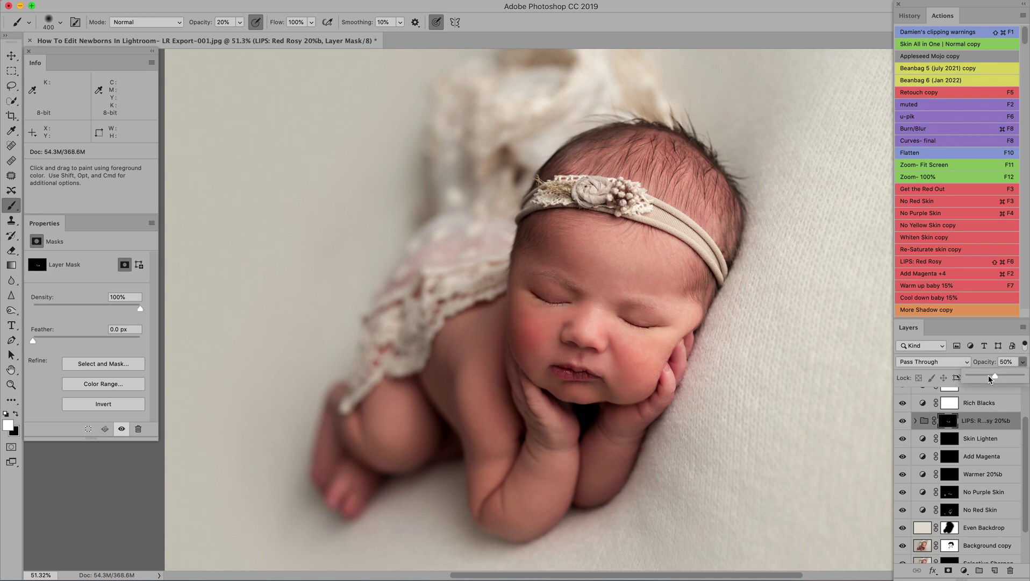
{"action": "left_click_drag", "start_coordinate": [994, 379], "coordinate": [986, 376]}
- Compare the Contrast Boost and Rich Blacks effects by toggling their visibility, leaving Contrast Boost hidden and Rich Blacks shown
{"action": "scroll", "coordinate": [981, 413], "scroll_direction": "up", "scroll_amount": 3}
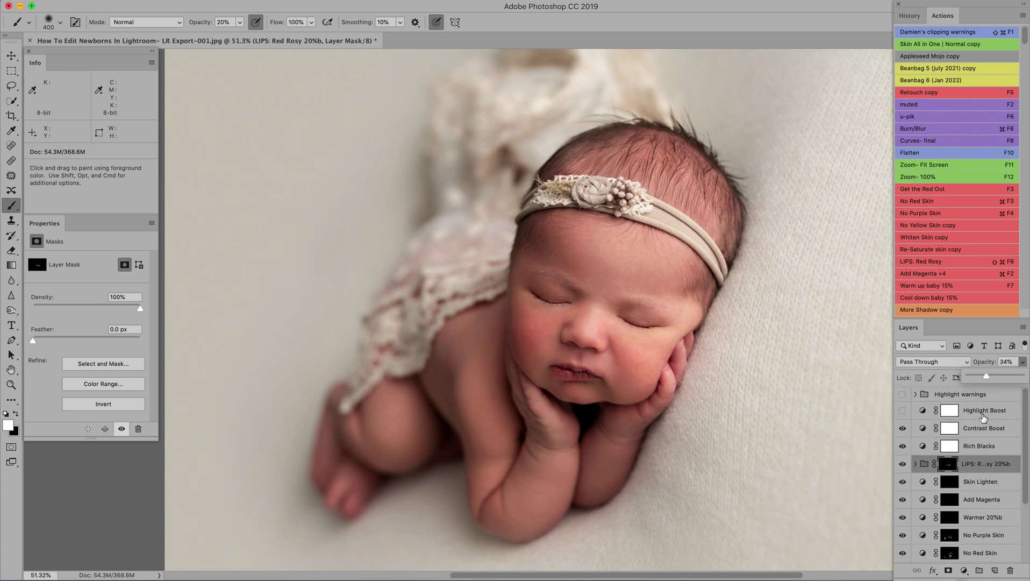
{"action": "left_click", "coordinate": [904, 429]}
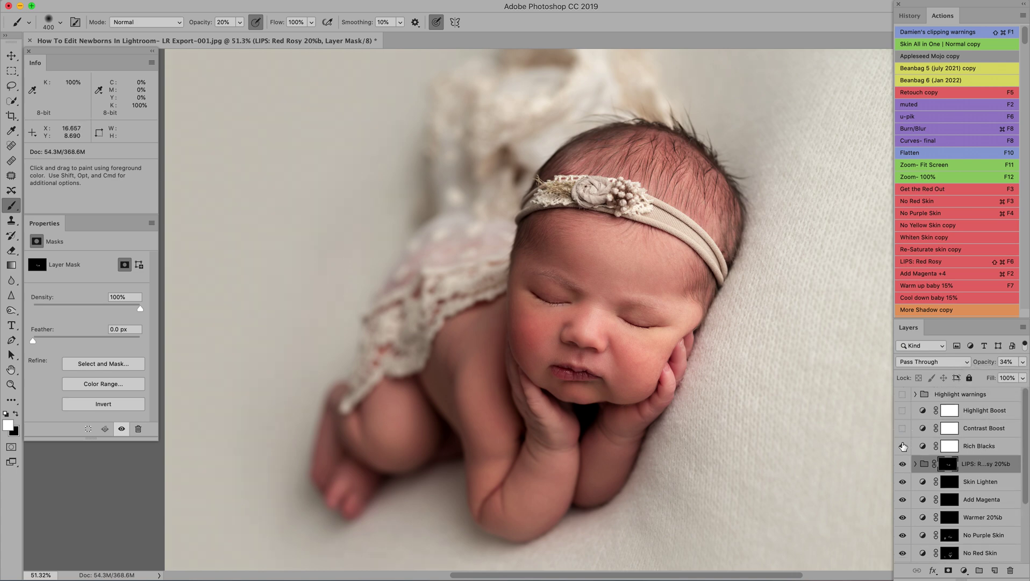
{"action": "left_click", "coordinate": [903, 446]}
{"action": "left_click", "coordinate": [904, 429]}
{"action": "left_click", "coordinate": [903, 428]}
- Check the image for clipping with the Highlight warnings group, hide the group and flatten all layers
{"action": "left_click", "coordinate": [903, 394]}
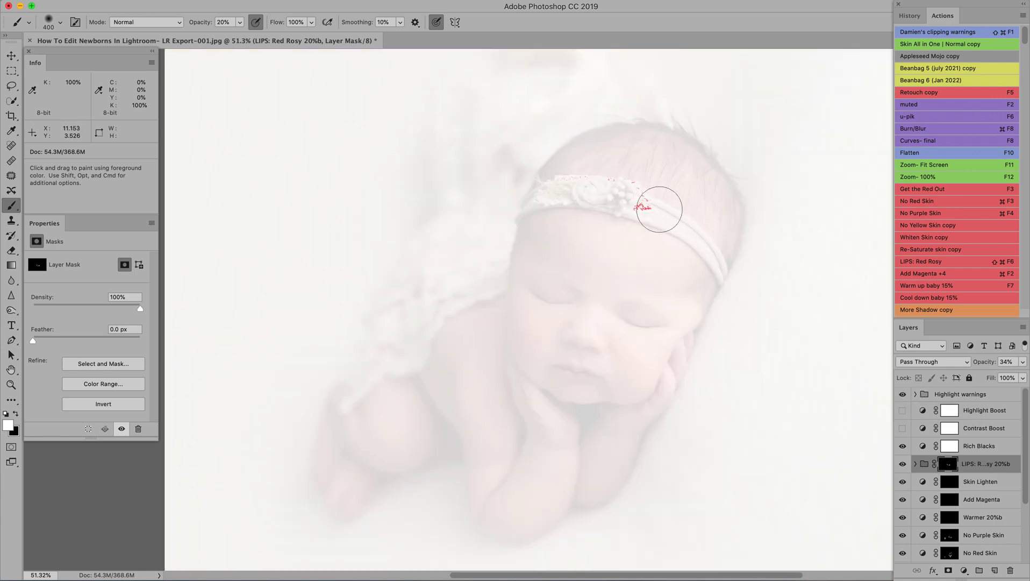
{"action": "left_click", "coordinate": [903, 395]}
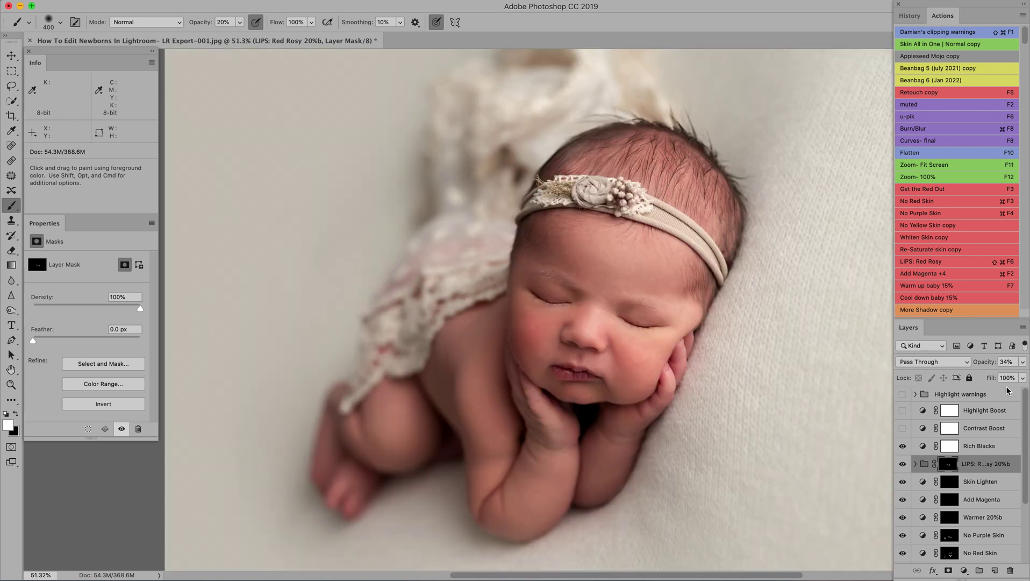
{"action": "key", "text": "F10"}
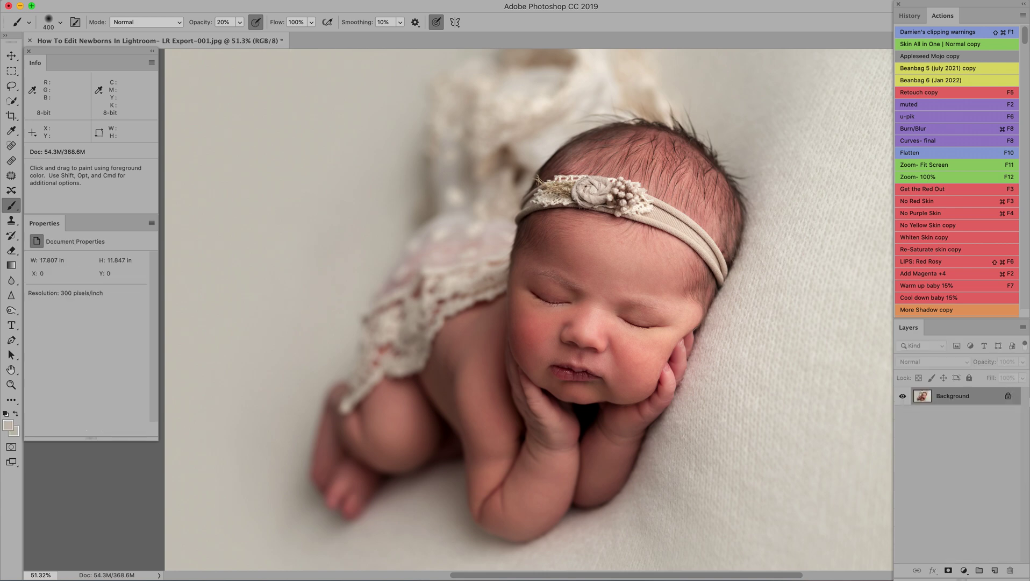
- Add a Recover Highlights layer with an inverted mask, reveal it over the headband ornament with a 150 px brush at 100% opacity, and flatten
{"action": "key", "text": "F9"}
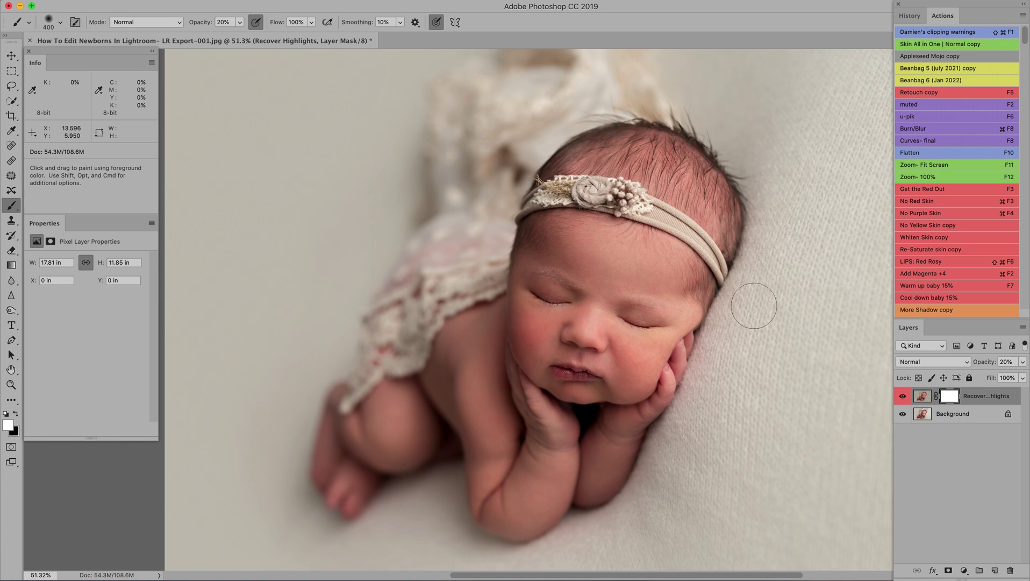
{"action": "key", "text": "super+i"}
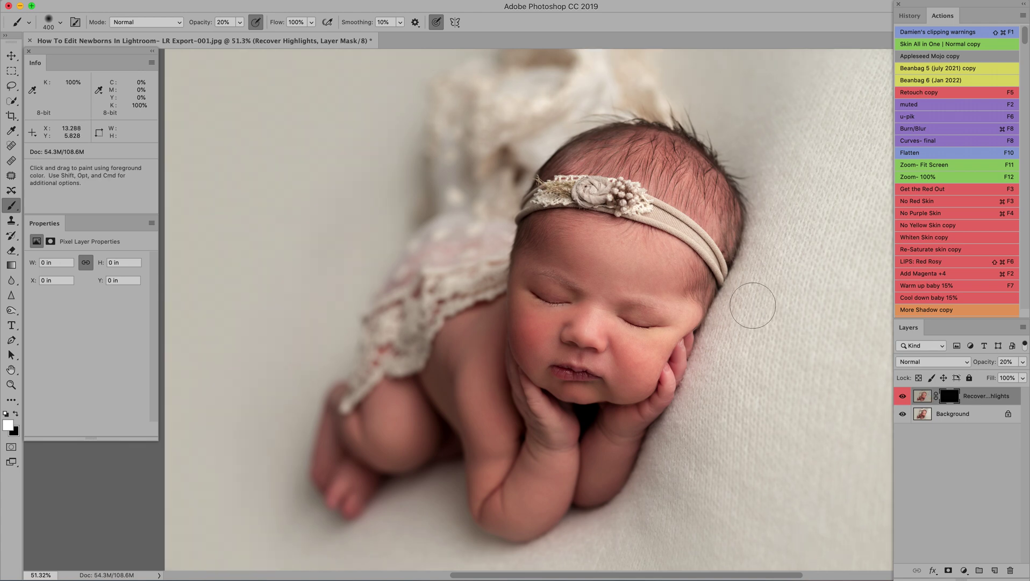
{"action": "key", "text": "0"}
{"action": "key", "text": "bracketleft"}
{"action": "key", "text": "bracketleft"}
{"action": "key", "text": "bracketleft"}
{"action": "key", "text": "bracketleft"}
{"action": "key", "text": "bracketleft"}
{"action": "left_click_drag", "start_coordinate": [640, 205], "coordinate": [636, 190]}
{"action": "key", "text": "F10"}
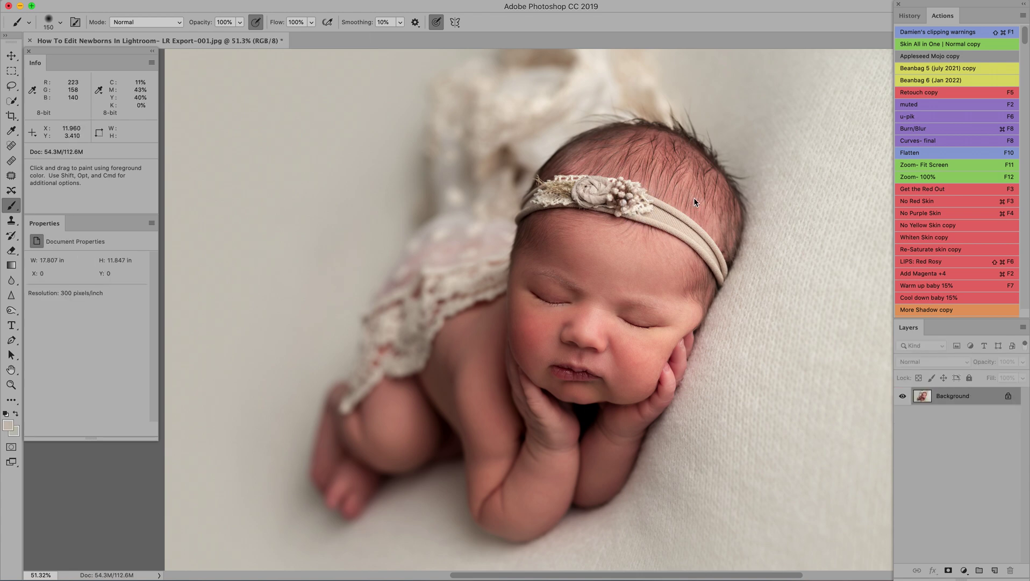
- Examine the baby's face at 100% zoom for remaining spots with the Spot Healing Brush reduced to 10 px
{"action": "key", "text": "F12"}
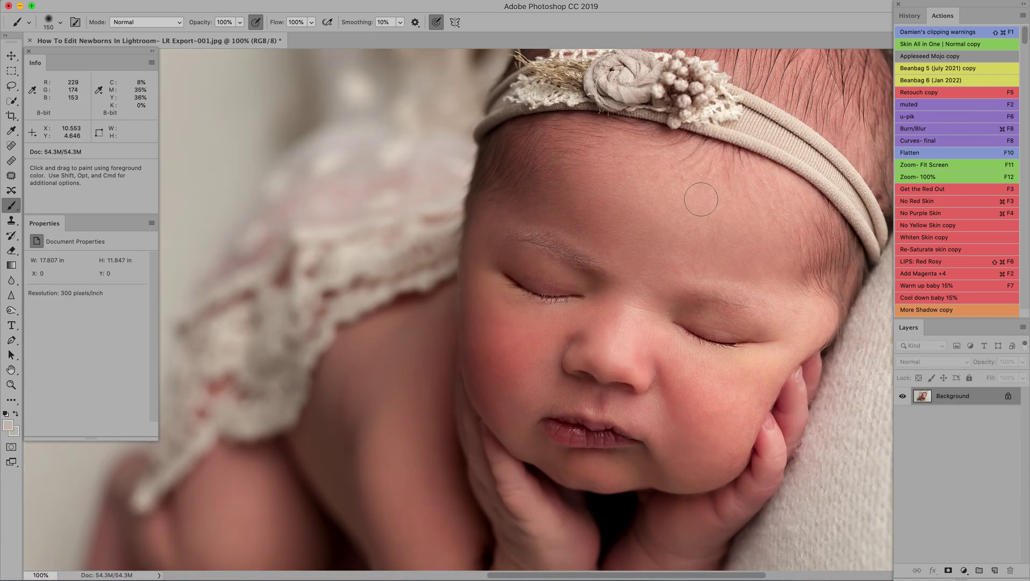
{"action": "key", "text": "j"}
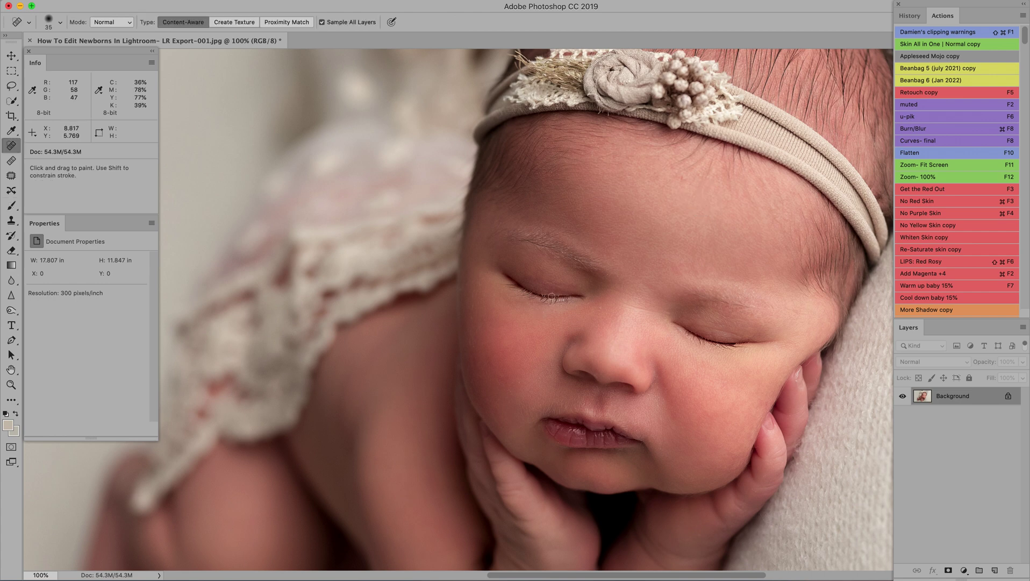
{"action": "key", "text": "bracketleft"}
{"action": "key", "text": "bracketleft"}
{"action": "key", "text": "bracketleft"}
{"action": "key", "text": "F11"}
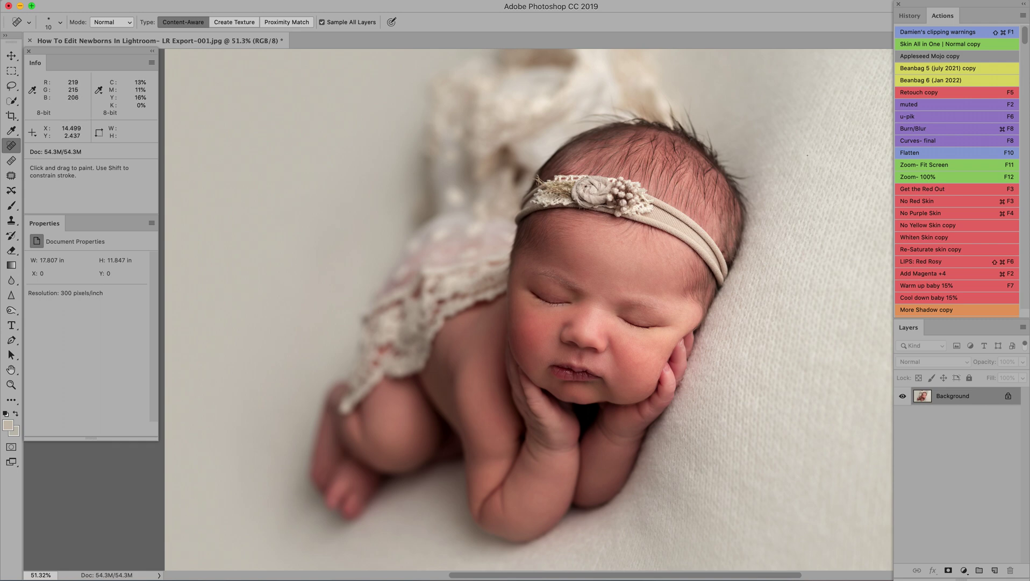
- Run the muted action and compare the image with and without the muted group by toggling its visibility
{"action": "left_click", "coordinate": [916, 105]}
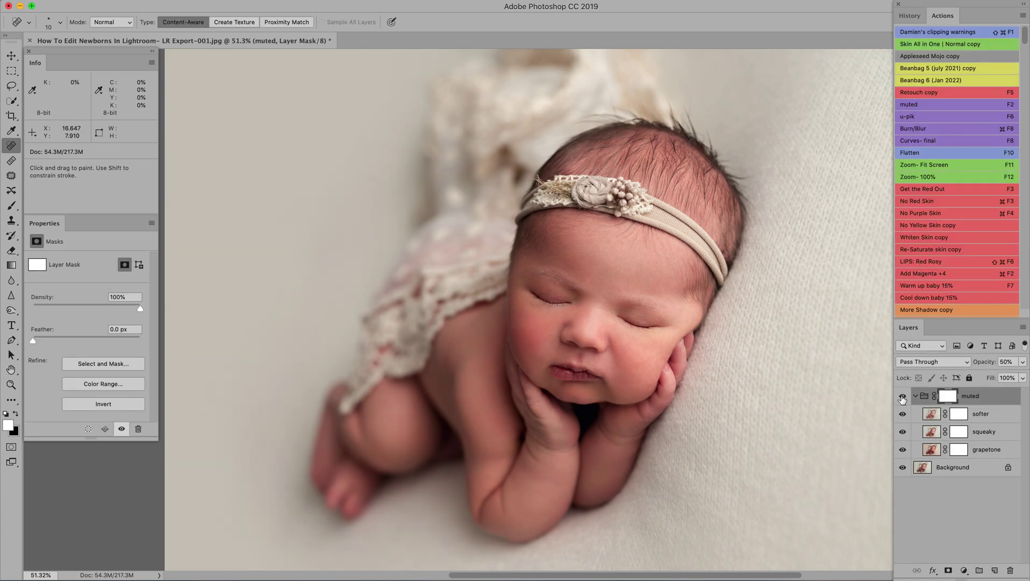
{"action": "left_click", "coordinate": [903, 397]}
{"action": "left_click", "coordinate": [903, 398]}
{"action": "left_click", "coordinate": [903, 398]}
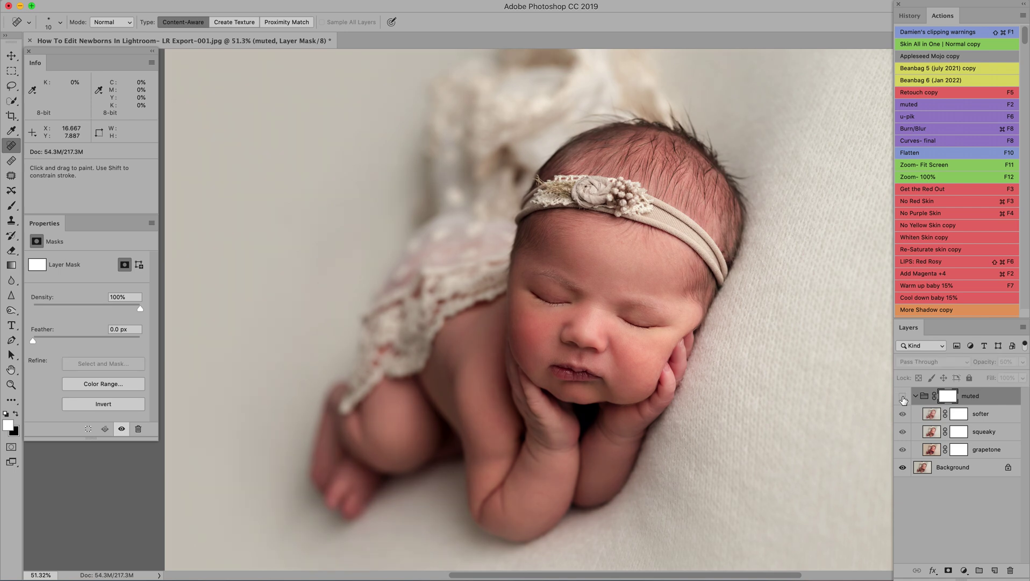
{"action": "left_click", "coordinate": [903, 398]}
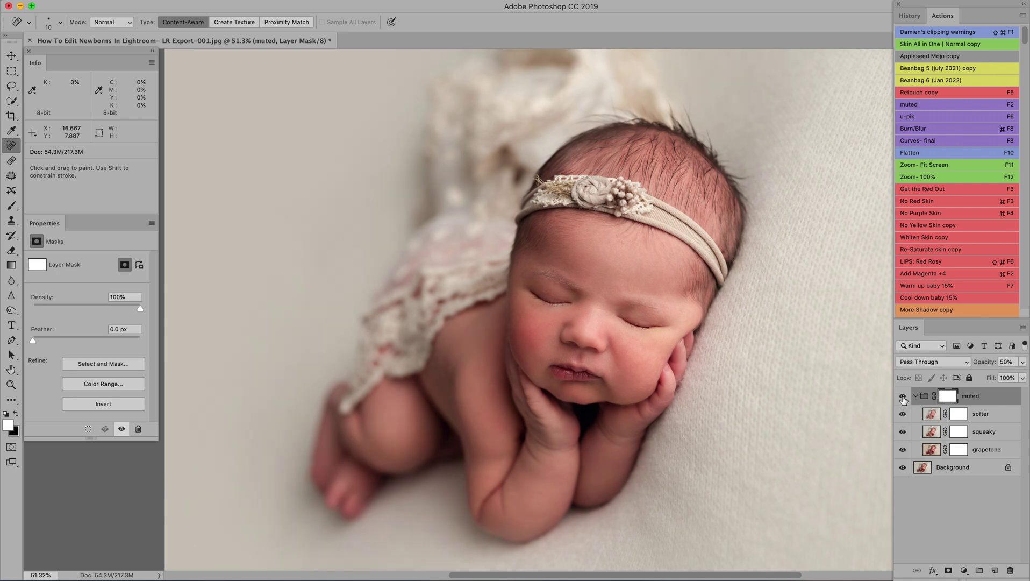
{"action": "left_click", "coordinate": [903, 398]}
{"action": "left_click", "coordinate": [903, 398]}
- Flatten the image and run the Curves- final action to add a Curves adjustment
{"action": "key", "text": "F10"}
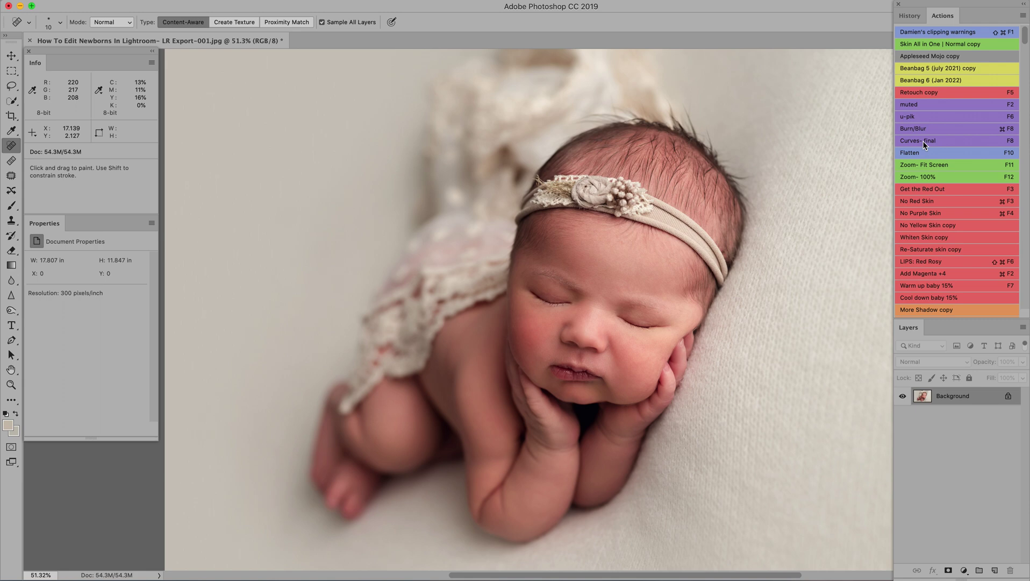
{"action": "left_click", "coordinate": [924, 142]}
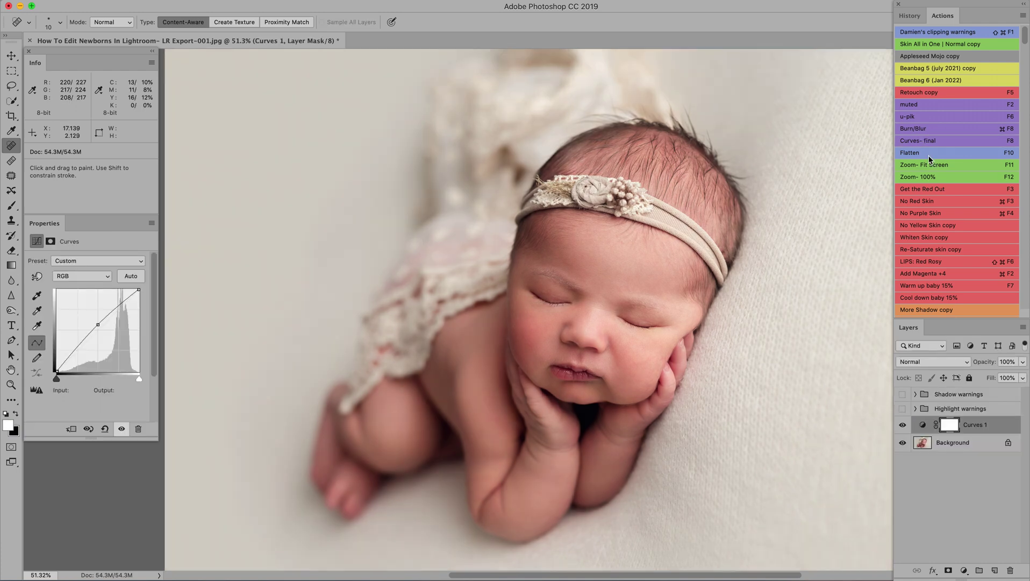
- Lower the Curves 1 layer's opacity to 50% and show the Highlight warnings group to check for clipping
{"action": "left_click", "coordinate": [1022, 364]}
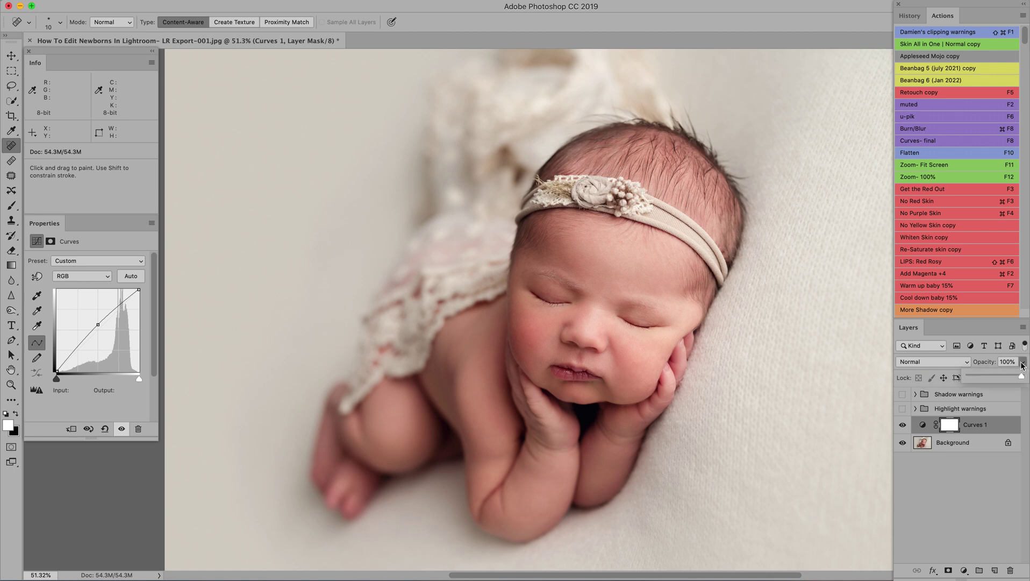
{"action": "left_click_drag", "start_coordinate": [1023, 379], "coordinate": [995, 379]}
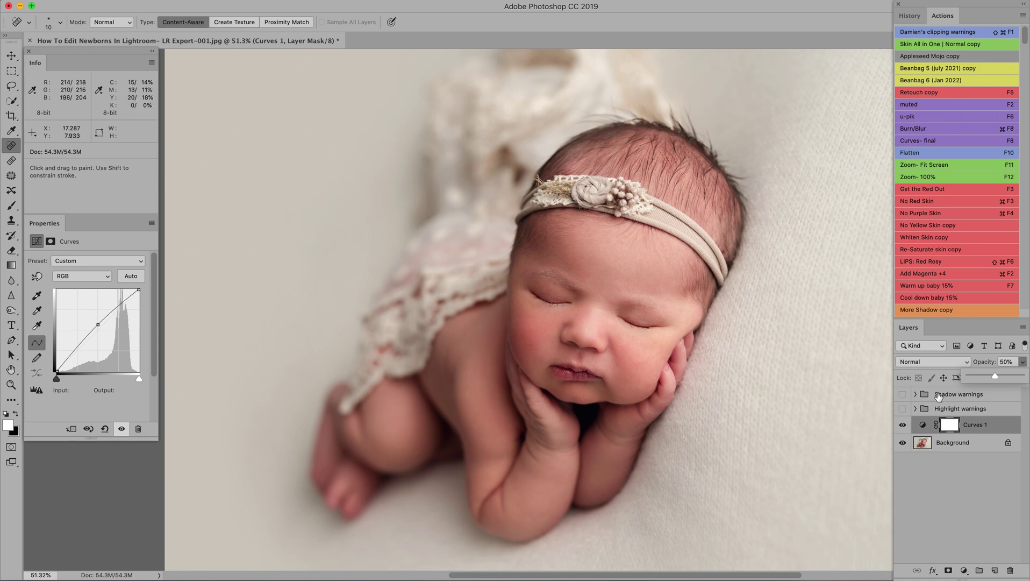
{"action": "left_click", "coordinate": [903, 410]}
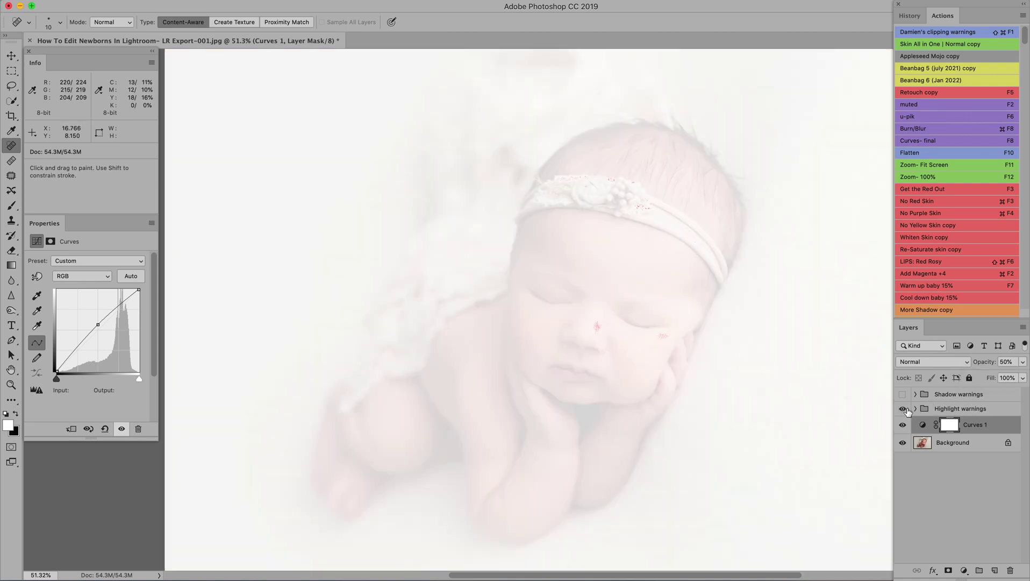
- Reduce the Curves 1 layer's opacity to 0% against the highlight warnings, hide the Highlight warnings group and flatten the image
{"action": "left_click", "coordinate": [1025, 365]}
{"action": "left_click_drag", "start_coordinate": [996, 379], "coordinate": [980, 378]}
{"action": "left_click_drag", "start_coordinate": [979, 378], "coordinate": [953, 378]}
{"action": "left_click", "coordinate": [903, 409]}
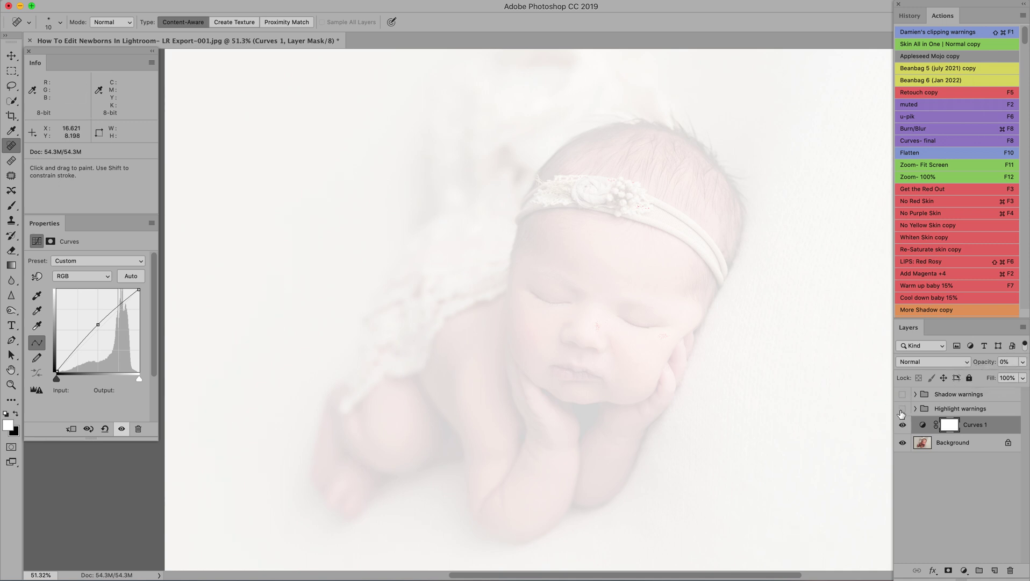
{"action": "left_click", "coordinate": [903, 408]}
{"action": "key", "text": "F10"}
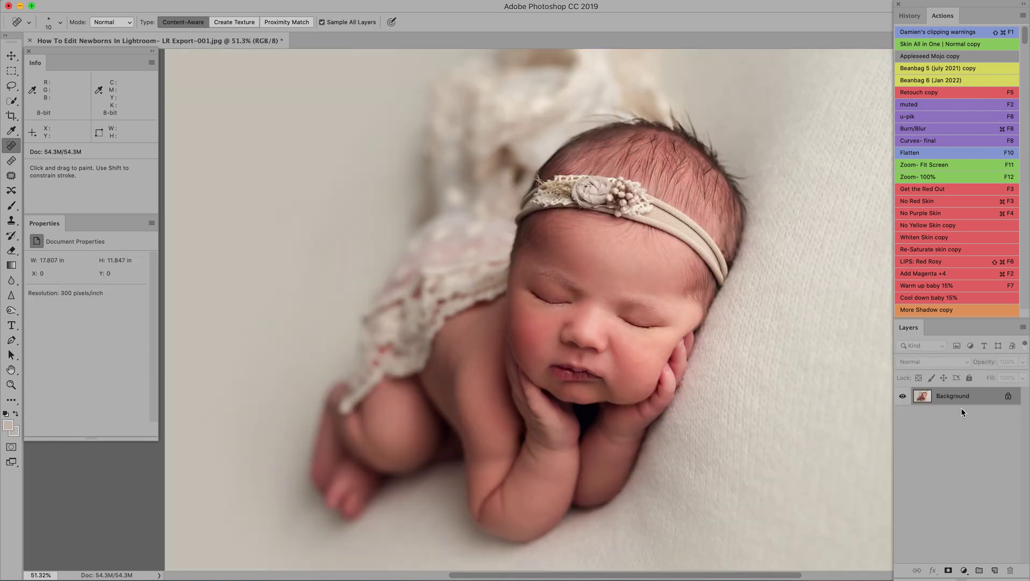
- Add a Recover Highlights layer over the whole image, lower its opacity slightly below 20%, and flatten
{"action": "key", "text": "F9"}
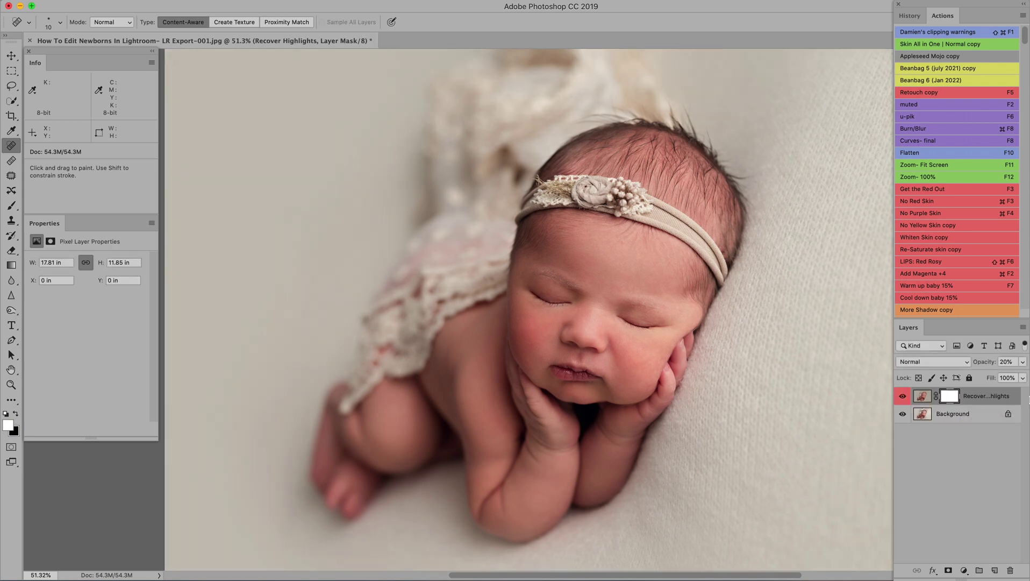
{"action": "left_click", "coordinate": [1018, 362]}
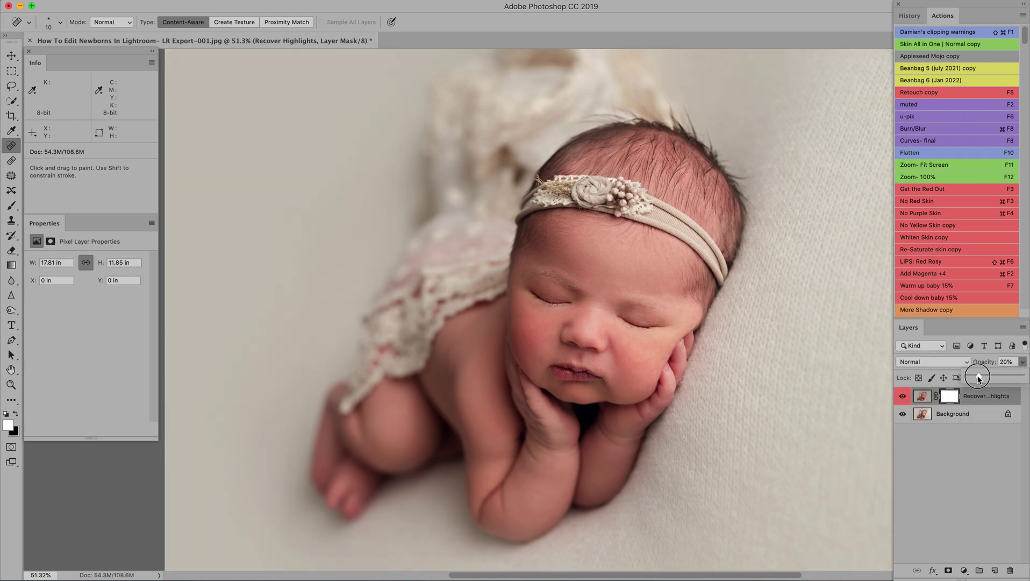
{"action": "left_click_drag", "start_coordinate": [979, 375], "coordinate": [971, 376]}
{"action": "key", "text": "F10"}
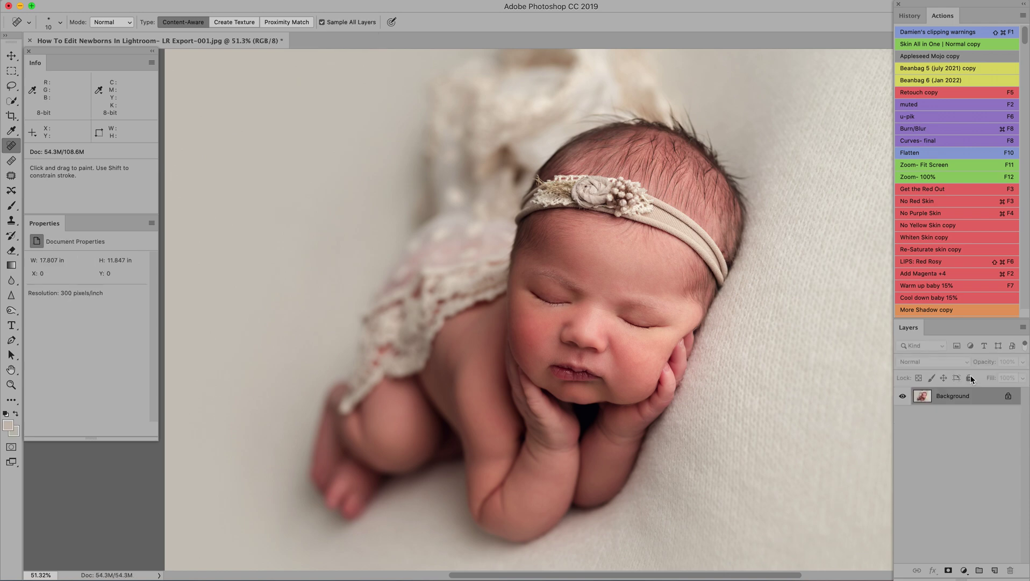
- Run the Curves- final action again and set the new Curves layer's opacity to 50%
{"action": "left_click", "coordinate": [950, 141]}
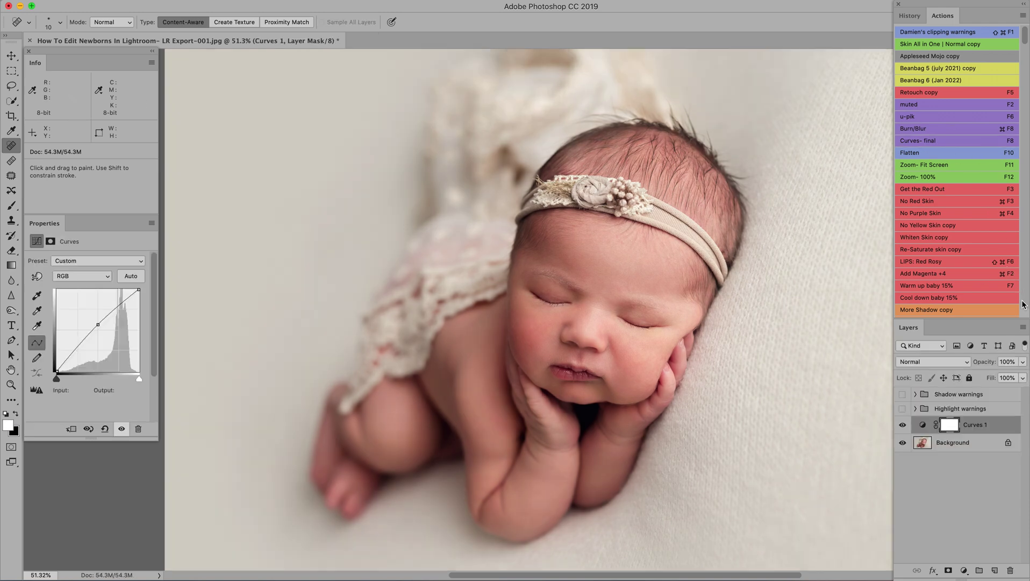
{"action": "left_click", "coordinate": [1023, 361]}
{"action": "left_click_drag", "start_coordinate": [1023, 379], "coordinate": [995, 379]}
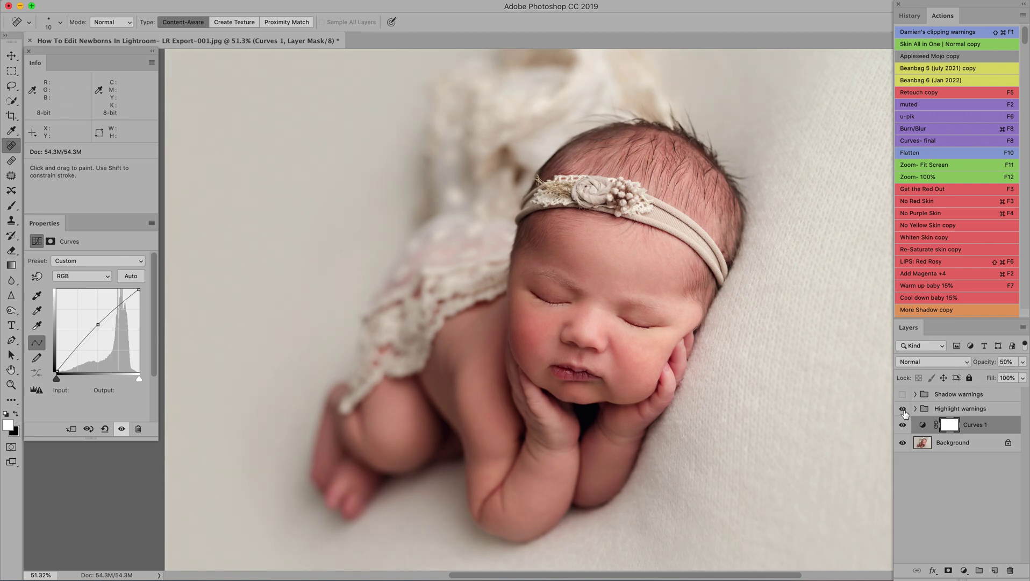
- Check the highlights by temporarily showing the Highlight warnings group, and flatten the image
{"action": "left_click", "coordinate": [903, 410]}
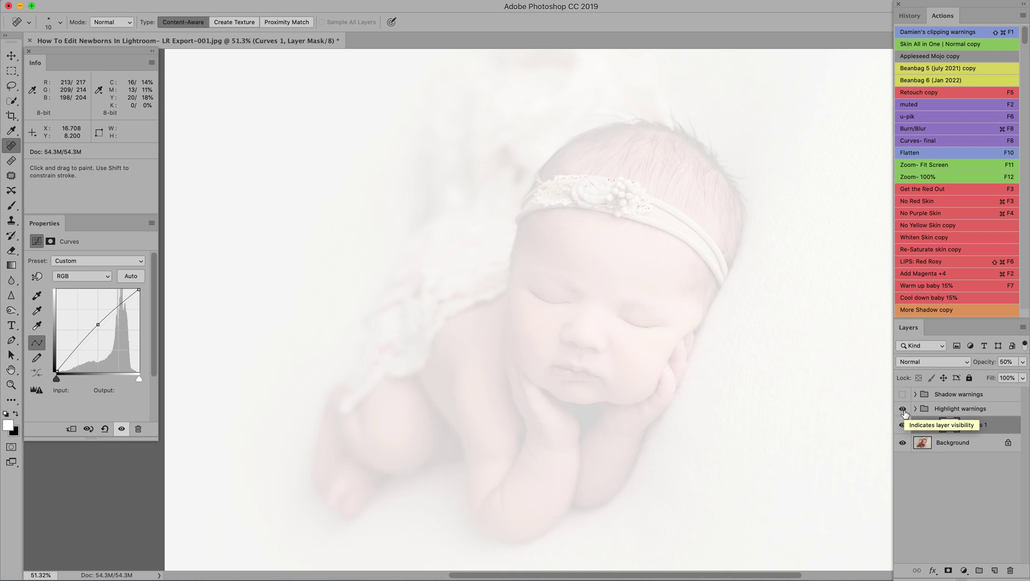
{"action": "left_click", "coordinate": [904, 410]}
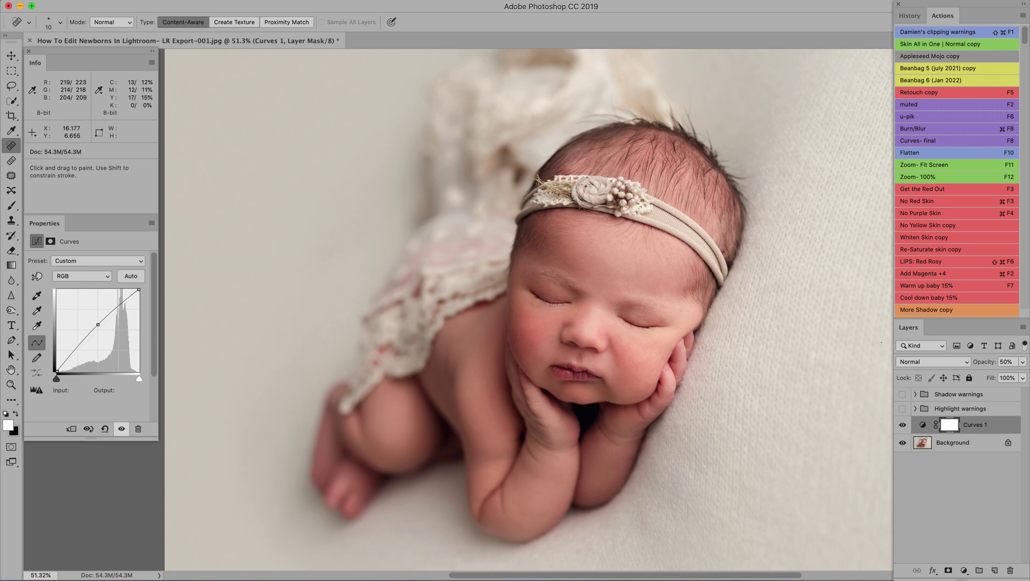
{"action": "key", "text": "F10"}
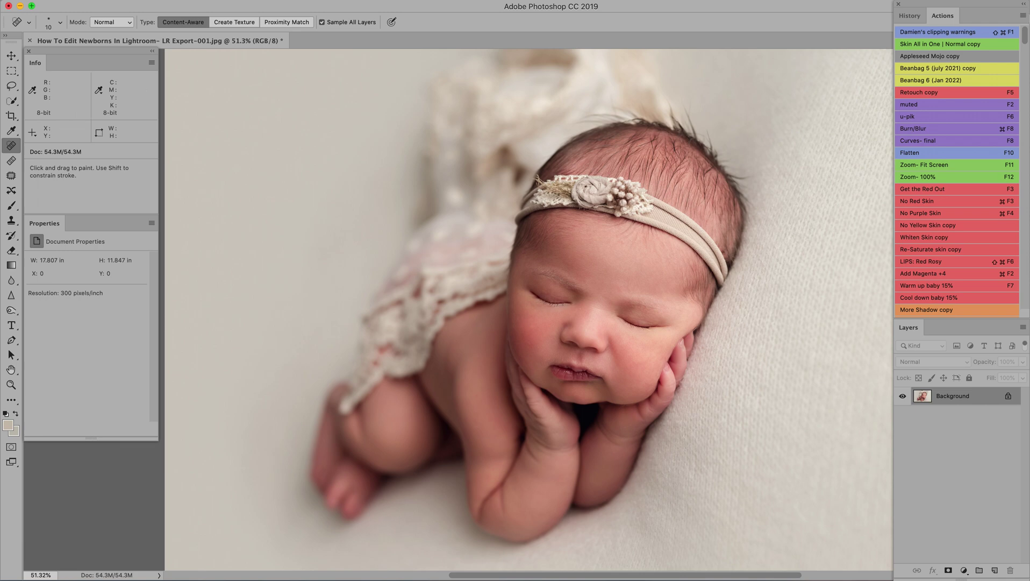
- Compare the original opened photo with the finished edit by switching between the initial history snapshot and the last Flatten Image state
{"action": "left_click", "coordinate": [910, 16]}
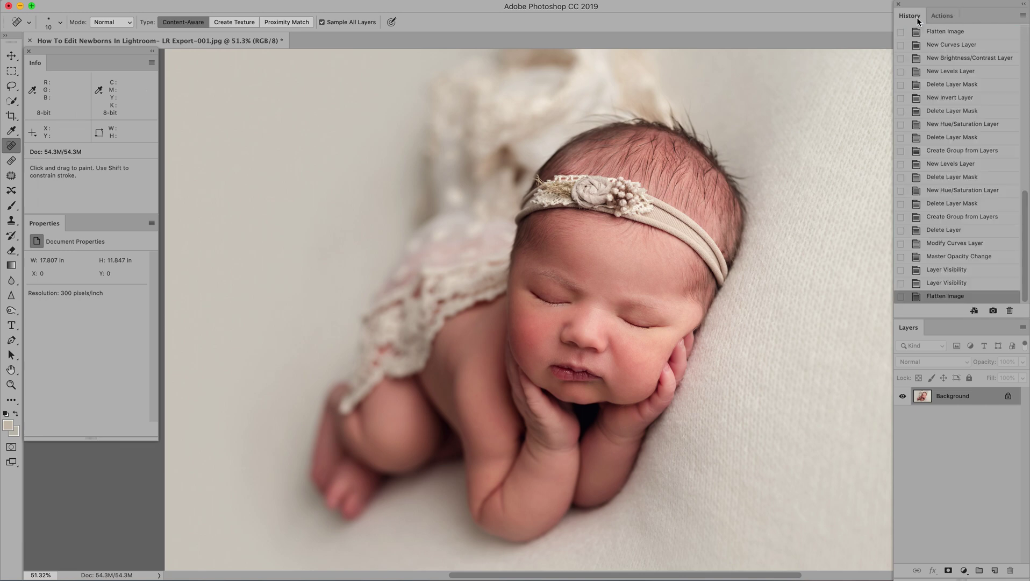
{"action": "left_click_drag", "start_coordinate": [1027, 213], "coordinate": [1026, 44]}
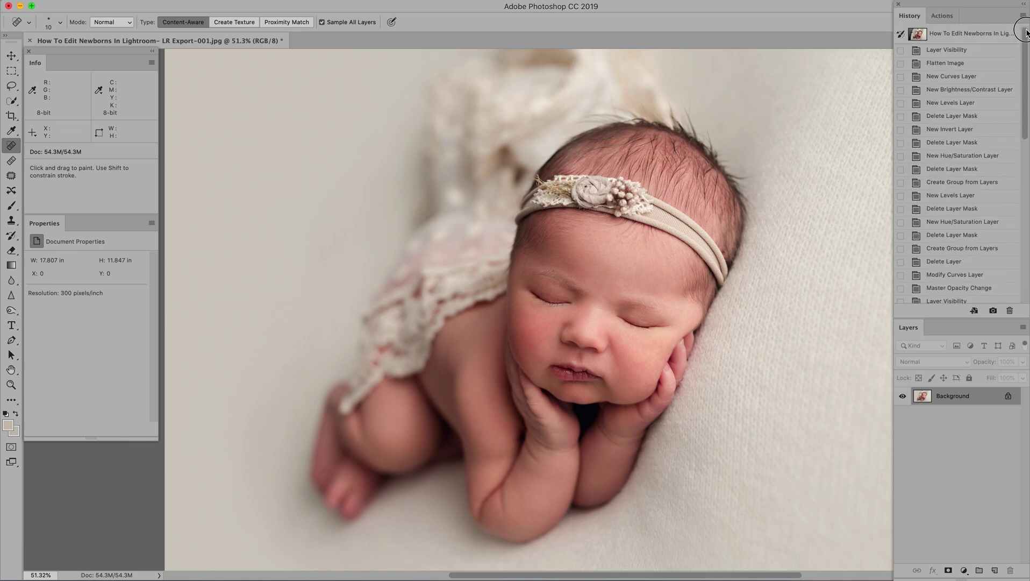
{"action": "left_click", "coordinate": [986, 35]}
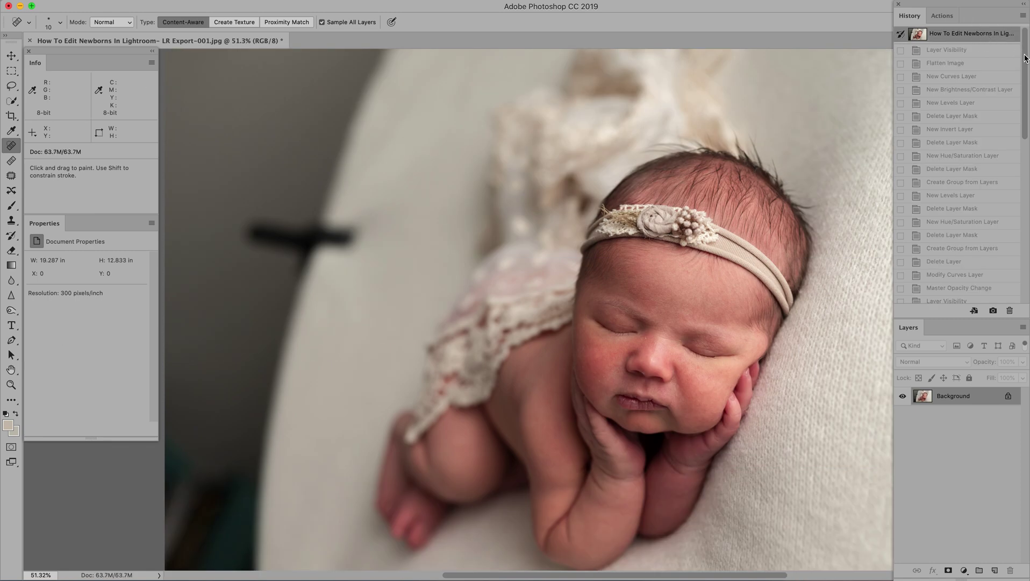
{"action": "left_click_drag", "start_coordinate": [1026, 58], "coordinate": [1025, 230]}
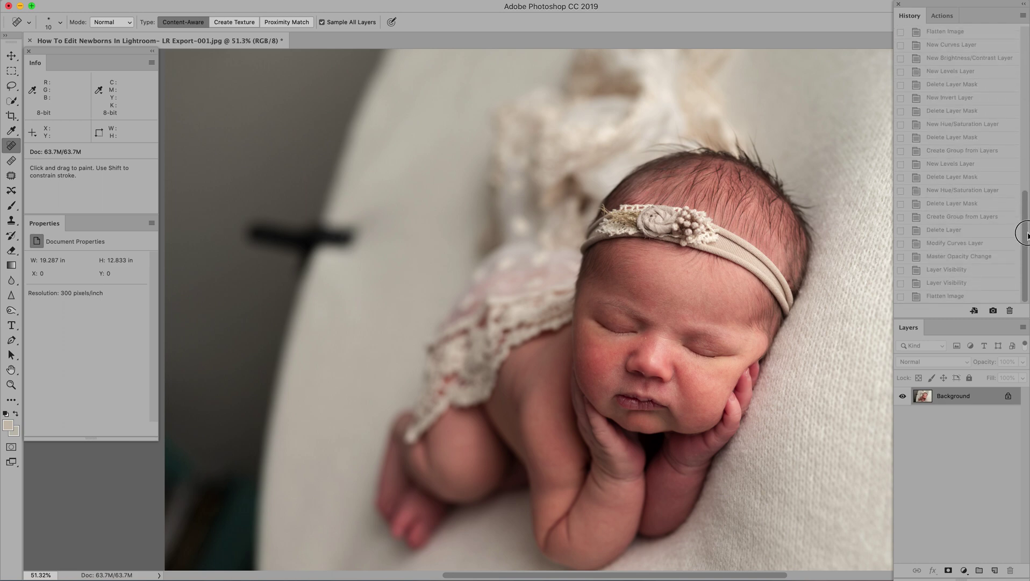
{"action": "left_click", "coordinate": [961, 296]}
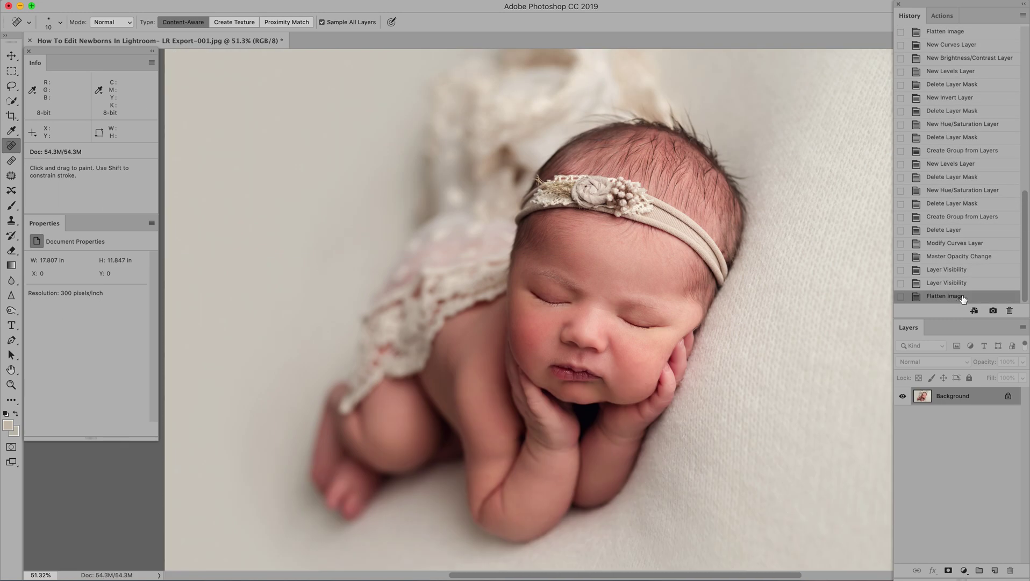